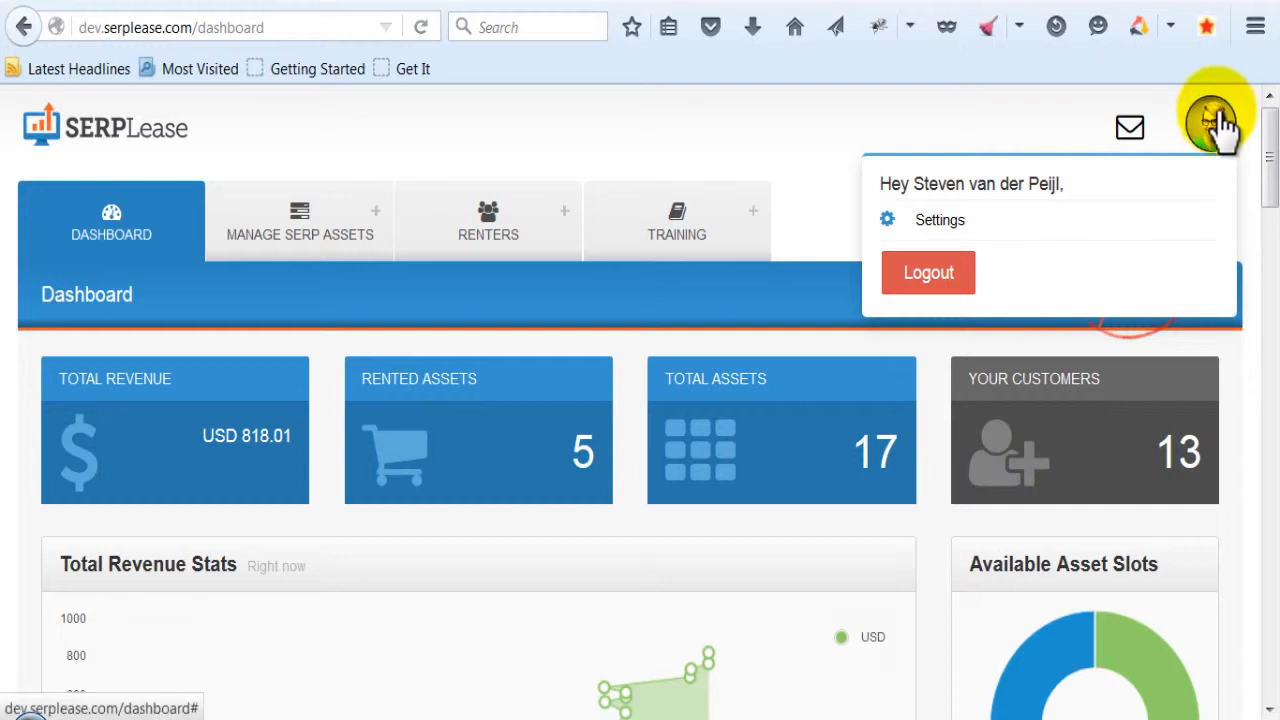
# - Open the account's profile settings and review the contact, company and address fields down to the Skype username
pyautogui.click(940, 225)
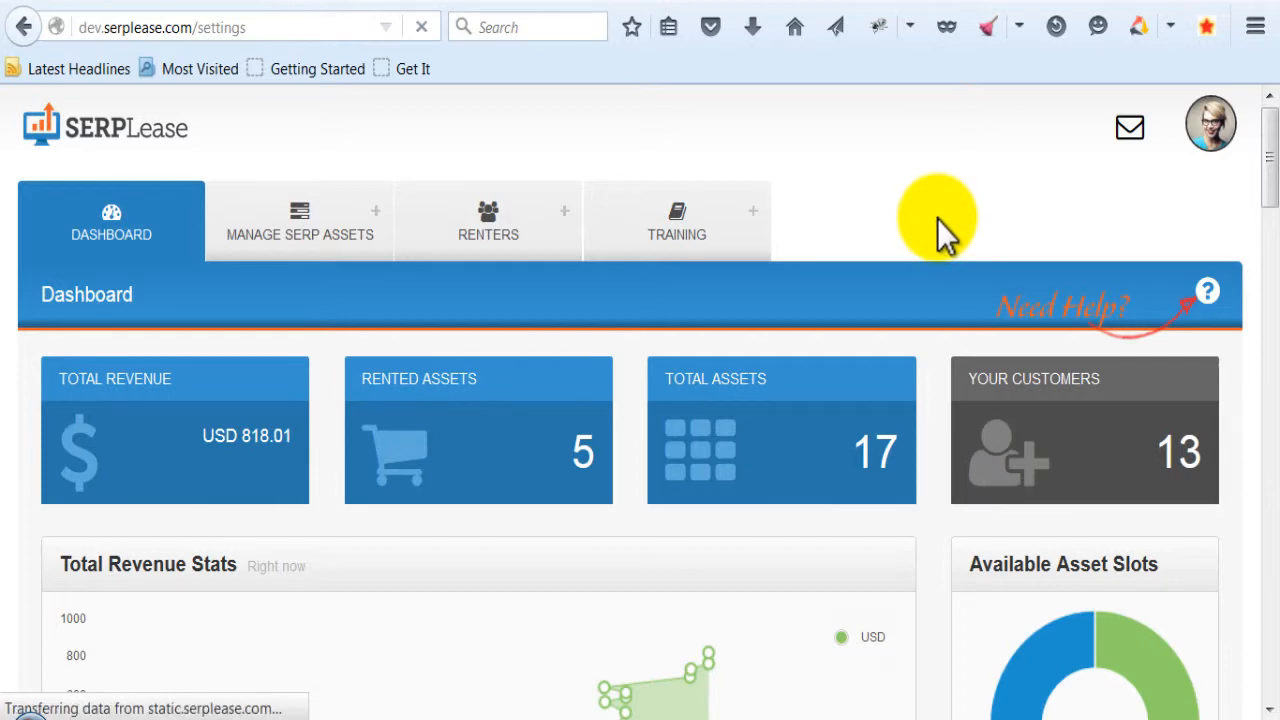
pyautogui.scroll(-3, 475, 415)
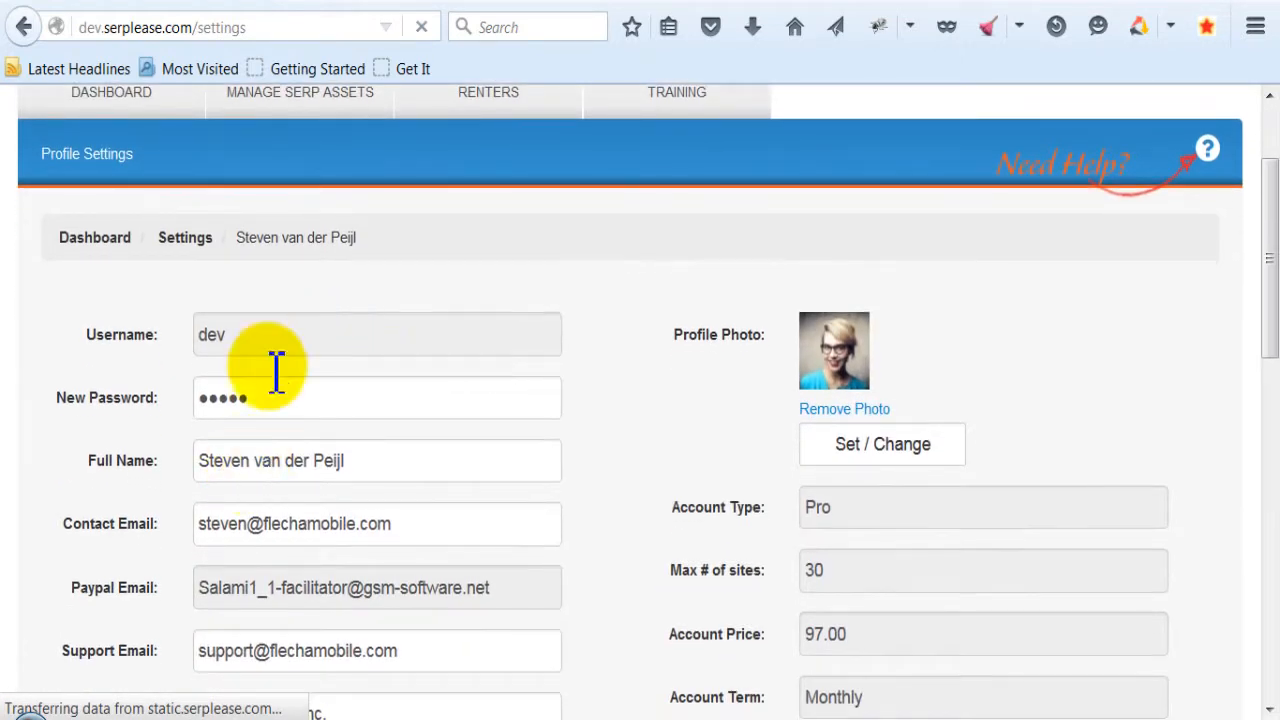
pyautogui.scroll(-3, 111, 400)
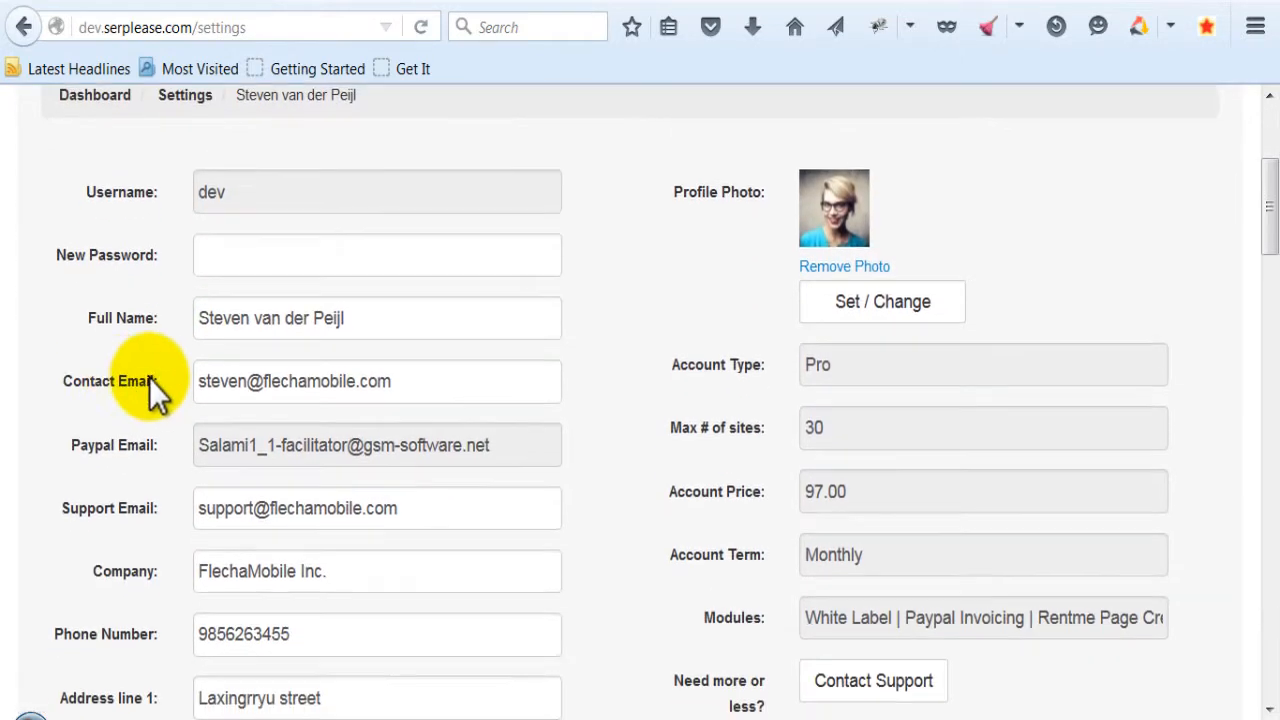
pyautogui.scroll(-3, 171, 329)
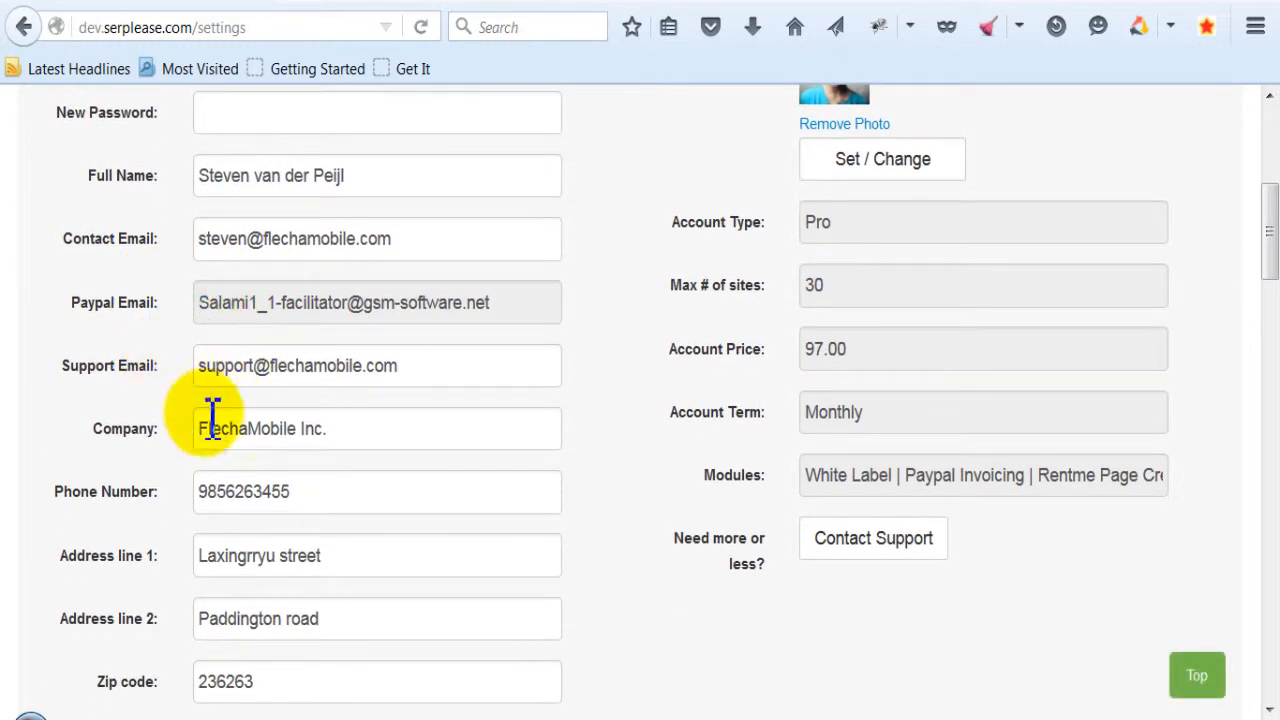
pyautogui.scroll(-3, 230, 430)
pyautogui.scroll(-3, 238, 510)
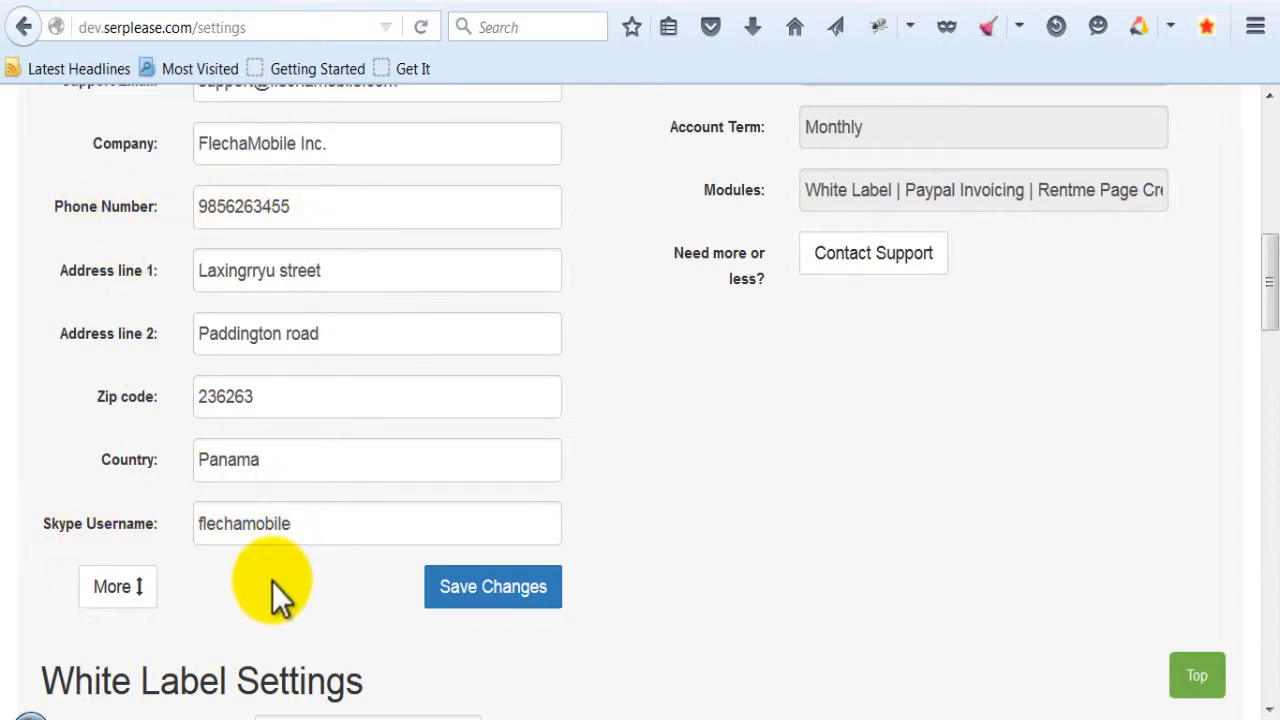
# - Toggle the additional profile fields below Company closed, open and closed again
pyautogui.click(125, 588)
pyautogui.scroll(5, 243, 400)
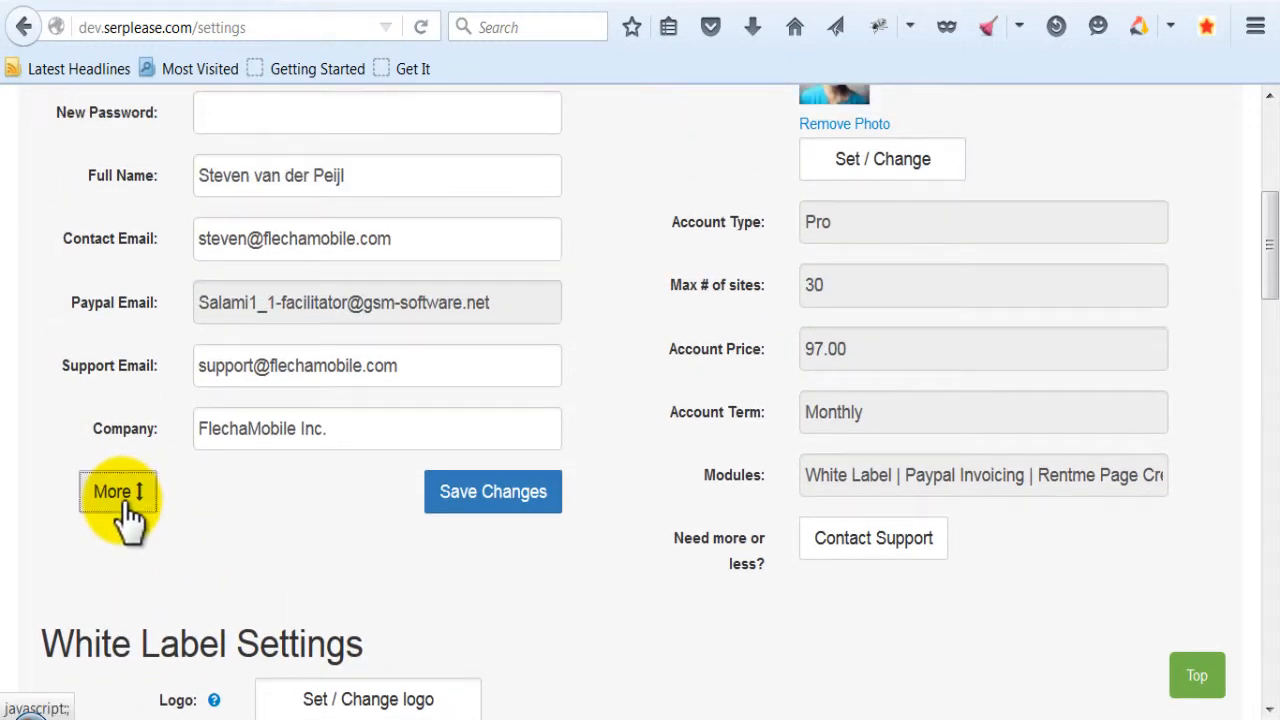
pyautogui.click(127, 491)
pyautogui.scroll(-3, 121, 530)
pyautogui.click(123, 591)
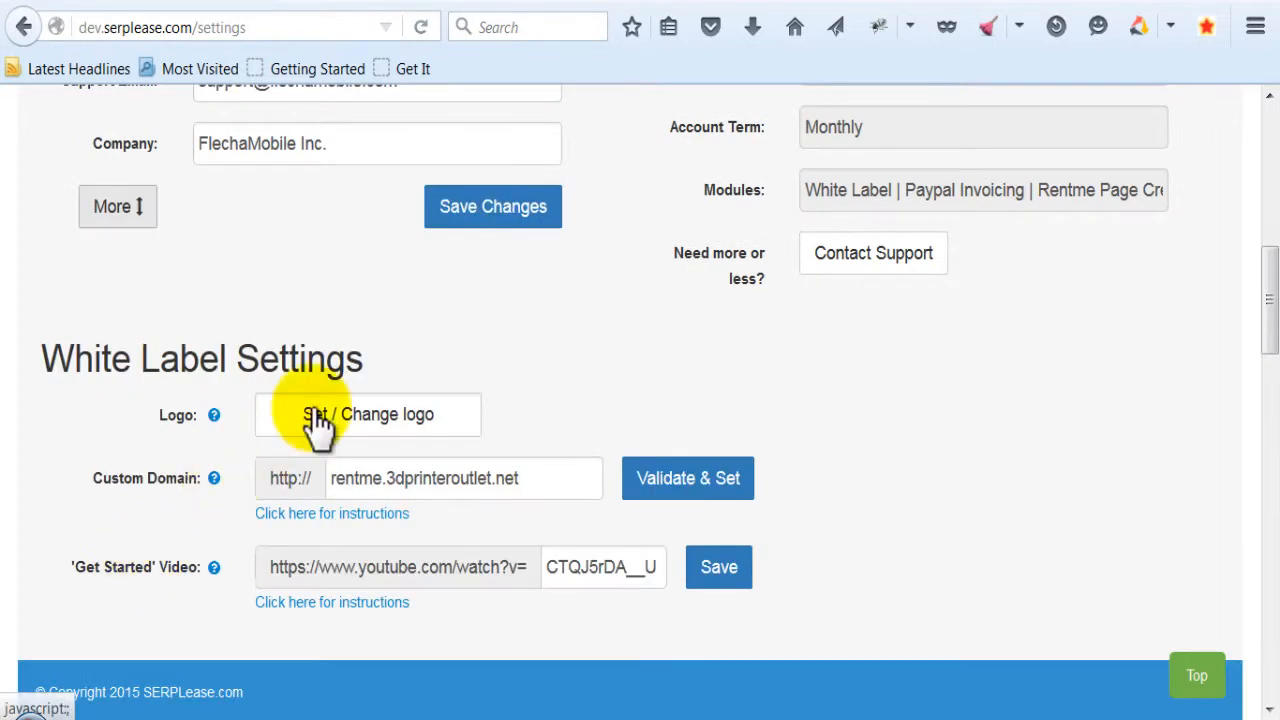
# - Examine the profile photo option, account type, site limit, price, term and the full list of modules in the profile settings
pyautogui.scroll(2, 314, 429)
pyautogui.scroll(2, 377, 375)
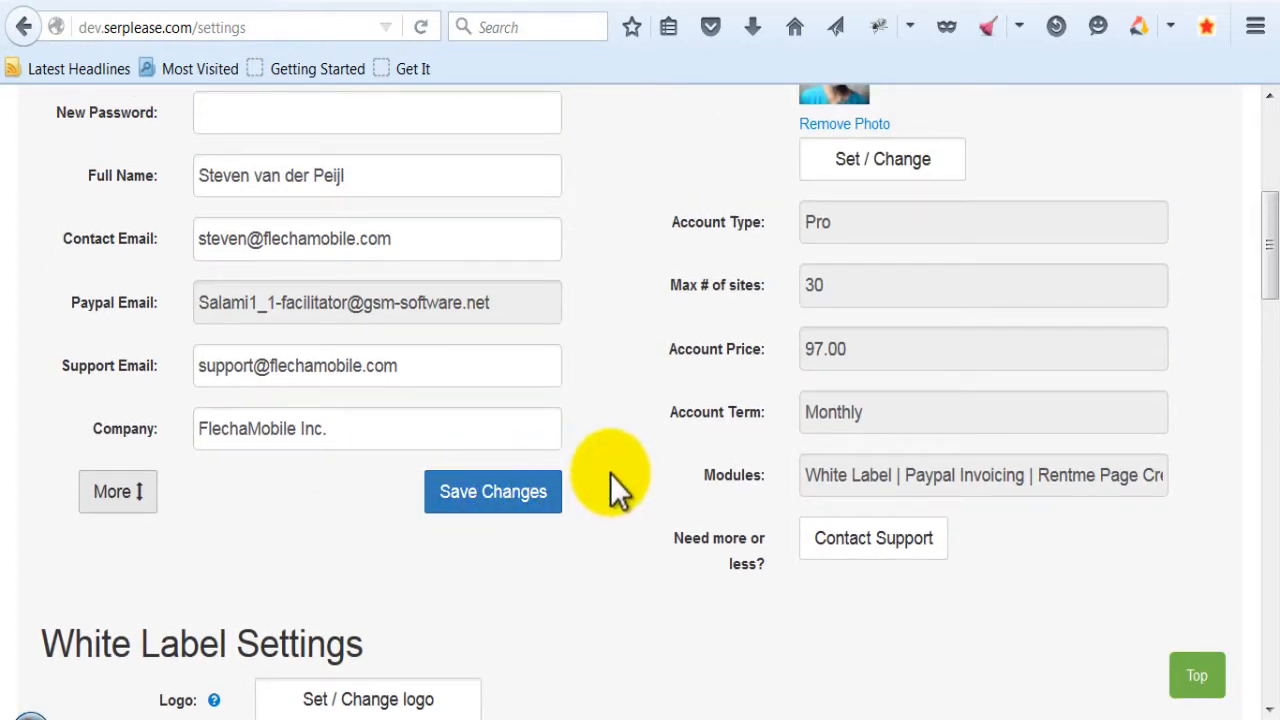
pyautogui.scroll(2, 610, 480)
pyautogui.scroll(2, 610, 474)
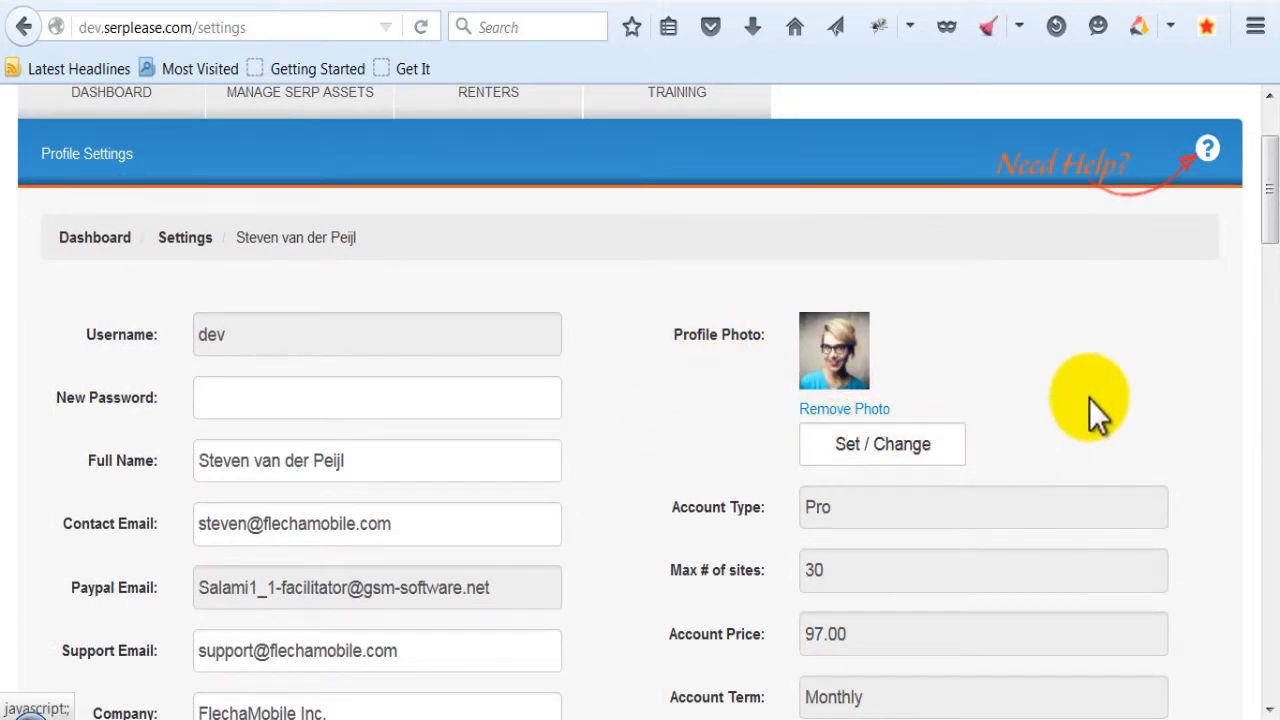
pyautogui.scroll(2, 1091, 396)
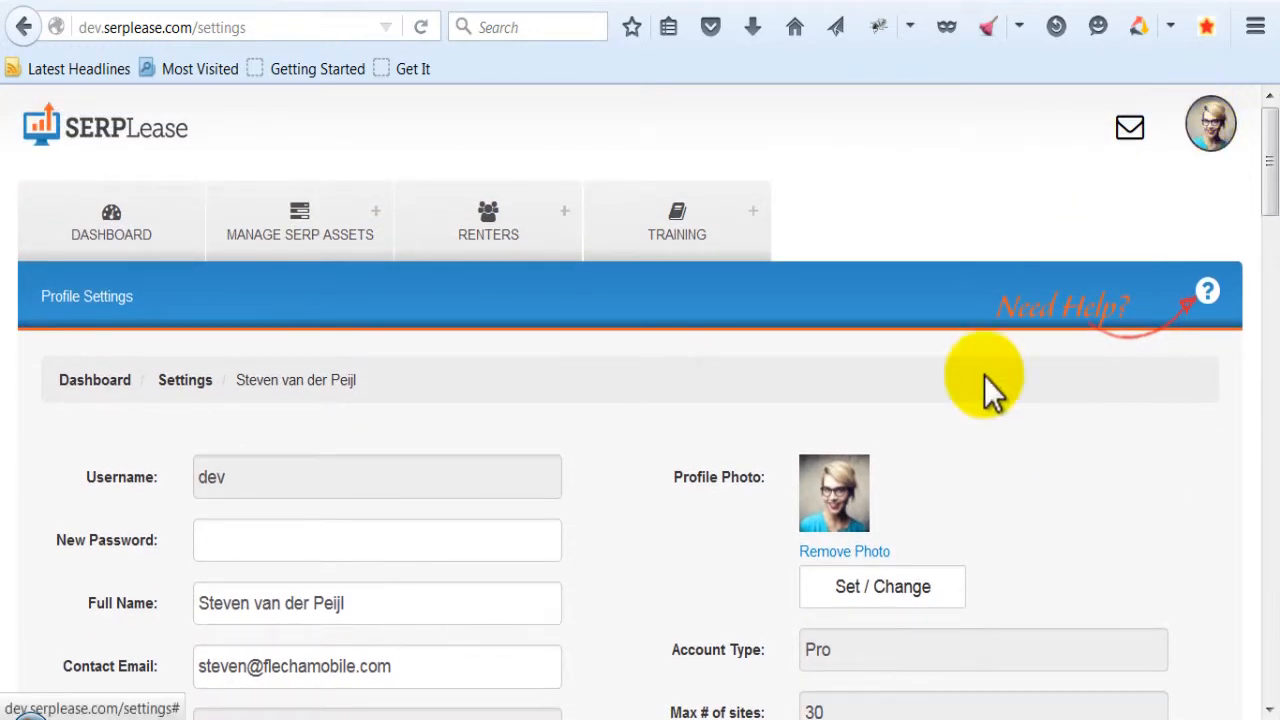
pyautogui.scroll(-5, 630, 499)
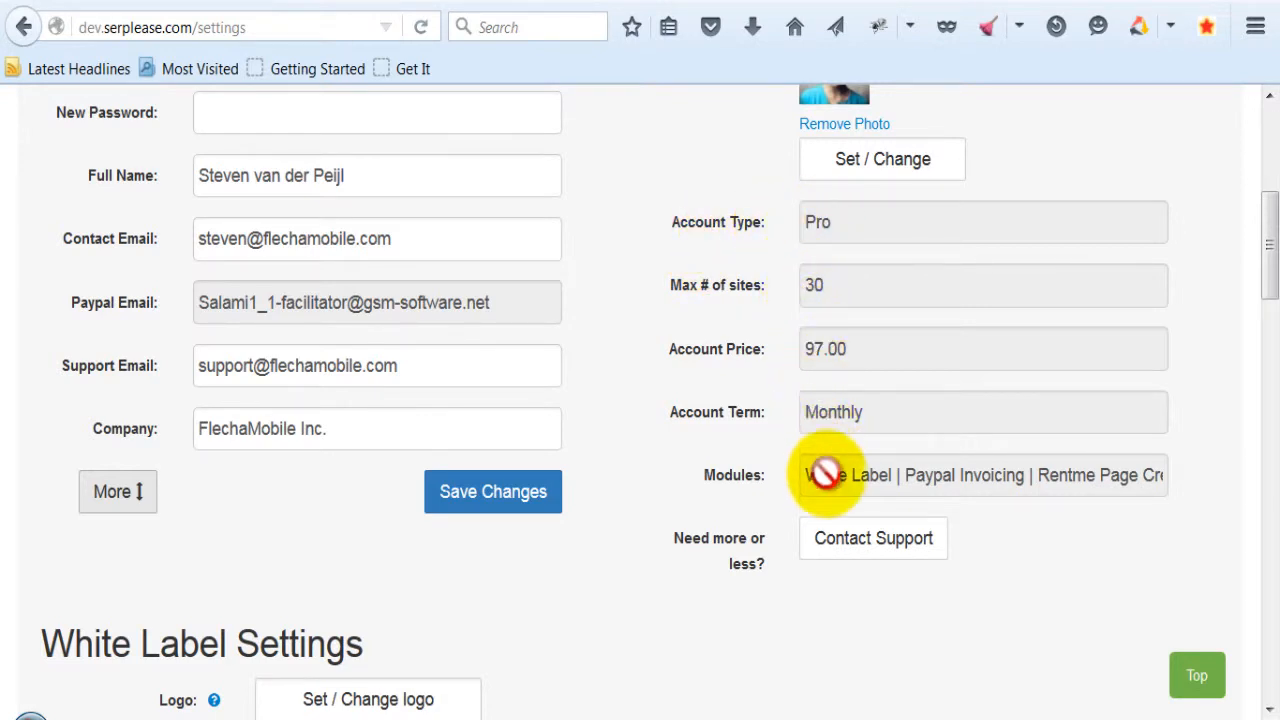
pyautogui.moveTo(851, 480); pyautogui.dragTo(1193, 468)
pyautogui.moveTo(1003, 480); pyautogui.dragTo(774, 476)
pyautogui.scroll(-6, 610, 479)
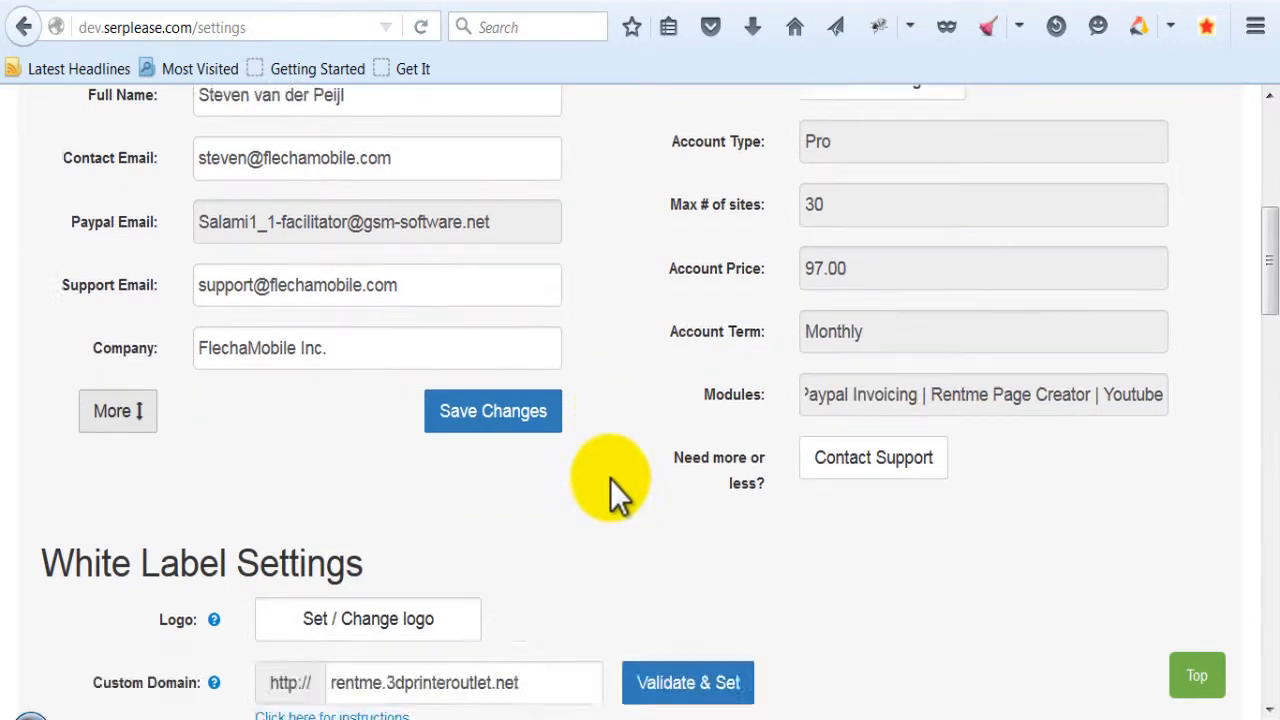
pyautogui.scroll(2, 597, 477)
pyautogui.scroll(1, 597, 477)
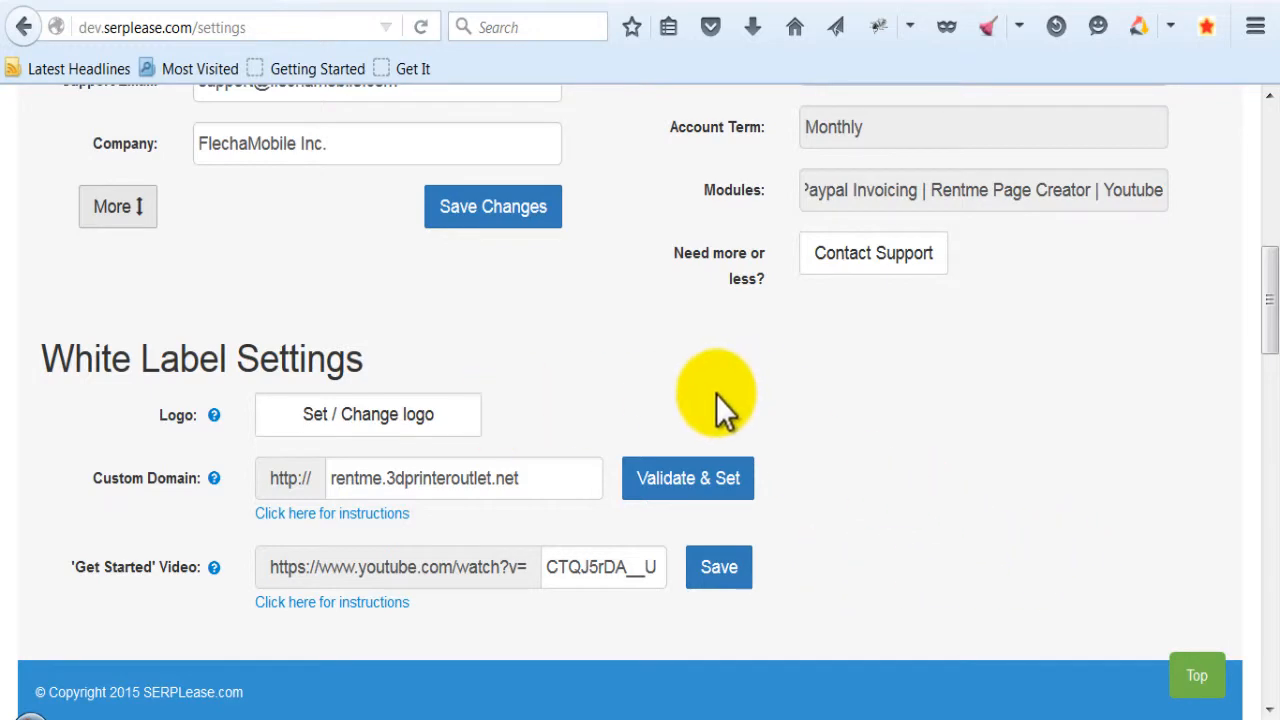
pyautogui.scroll(10, 513, 413)
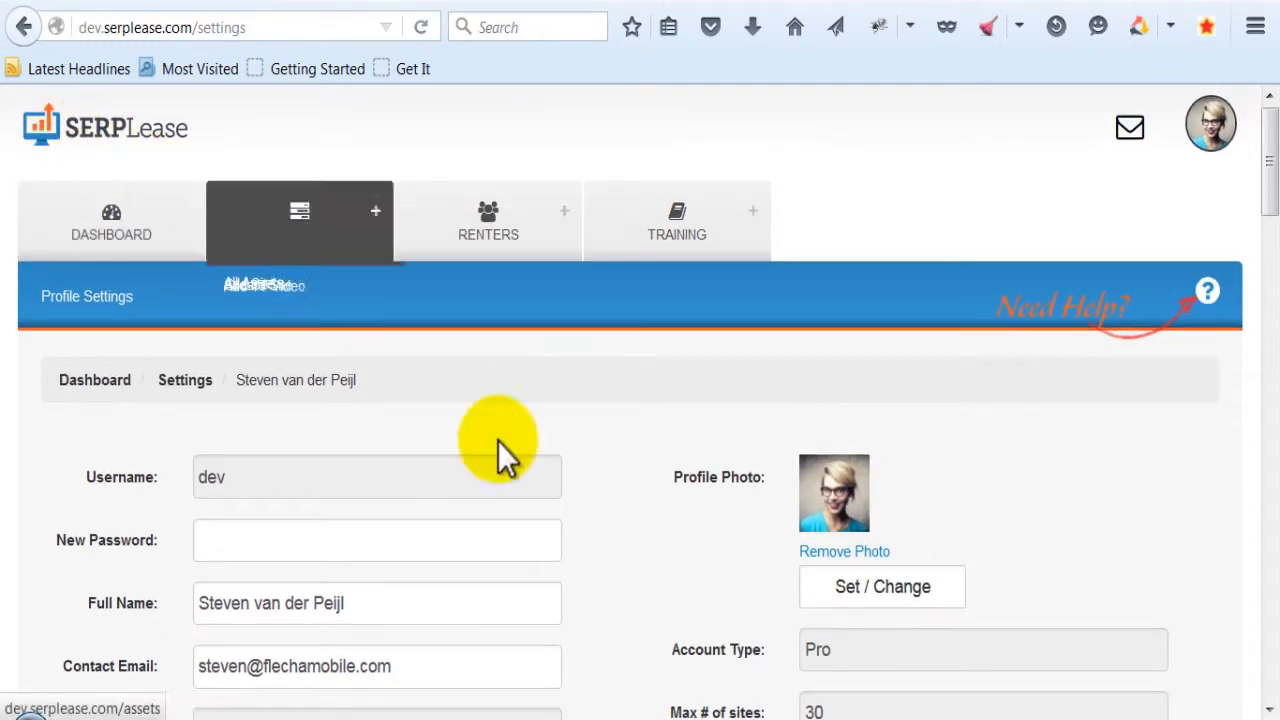
# - Read the help note for the Logo option in the White Label Settings and dismiss it
pyautogui.scroll(-8, 498, 441)
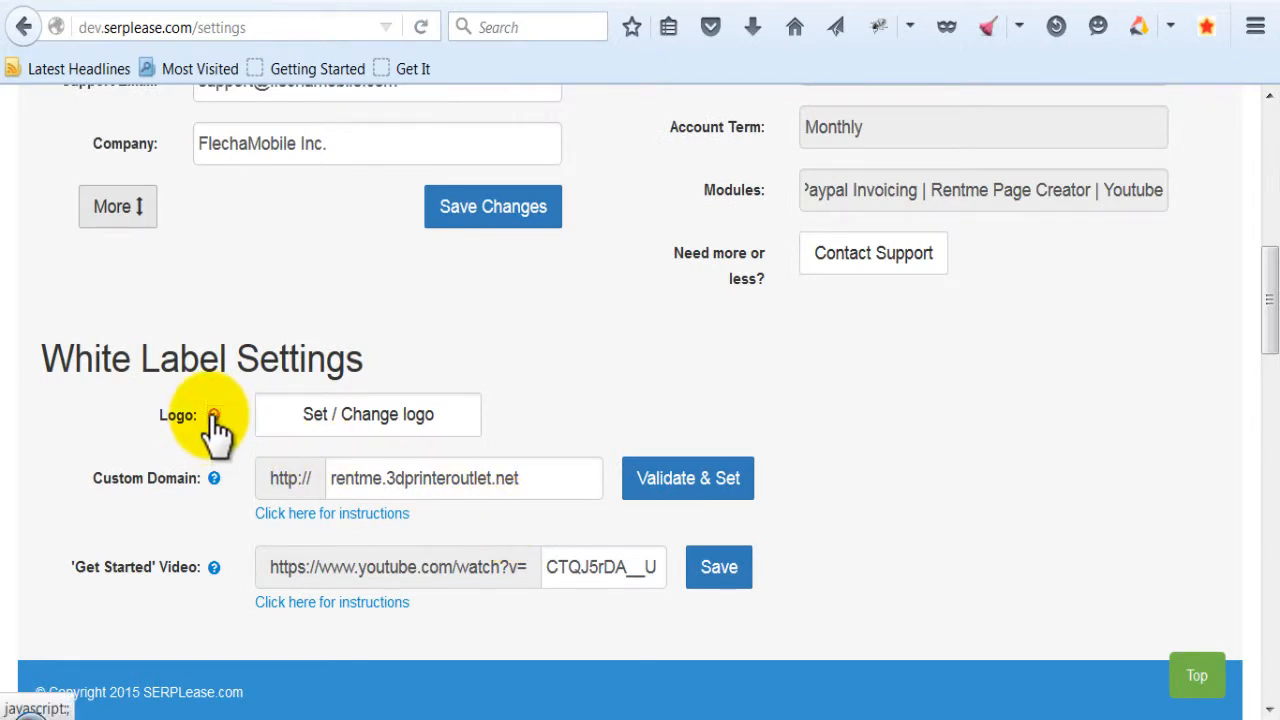
pyautogui.click(214, 415)
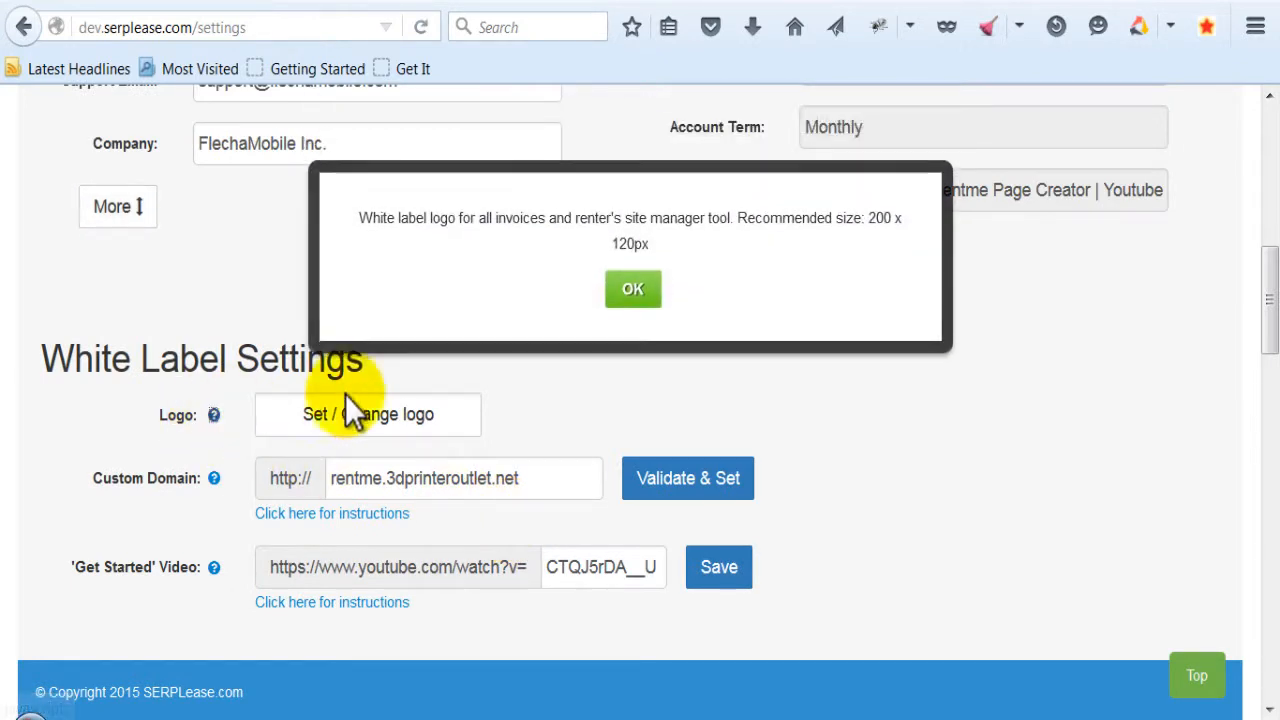
pyautogui.click(643, 281)
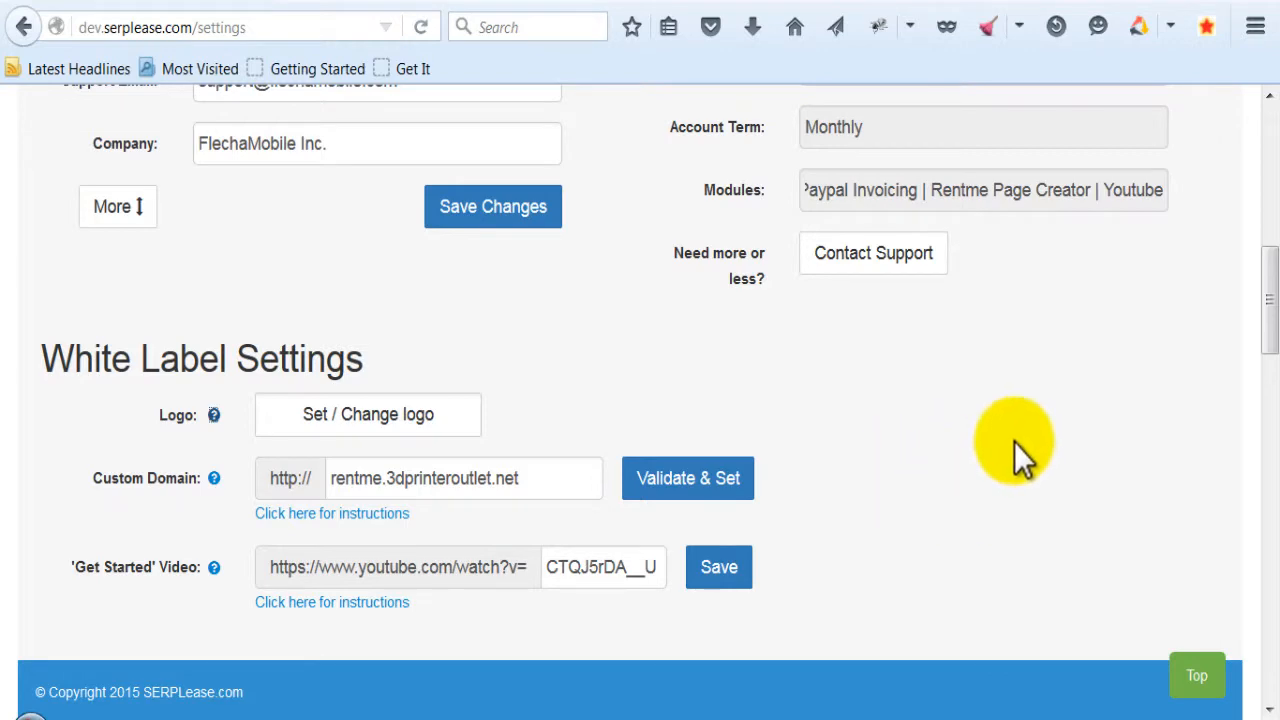
# - Upload AffiliateSkin_logo_w500.png as the new white label logo
pyautogui.click(395, 418)
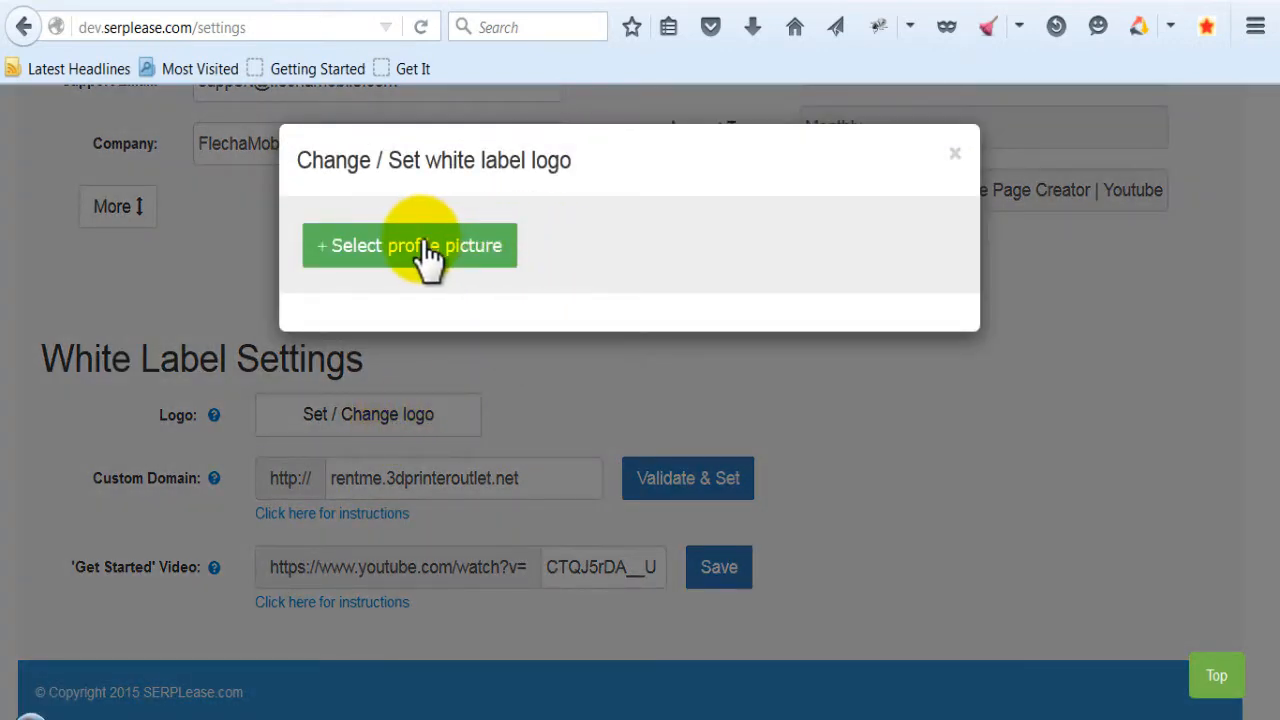
pyautogui.click(426, 250)
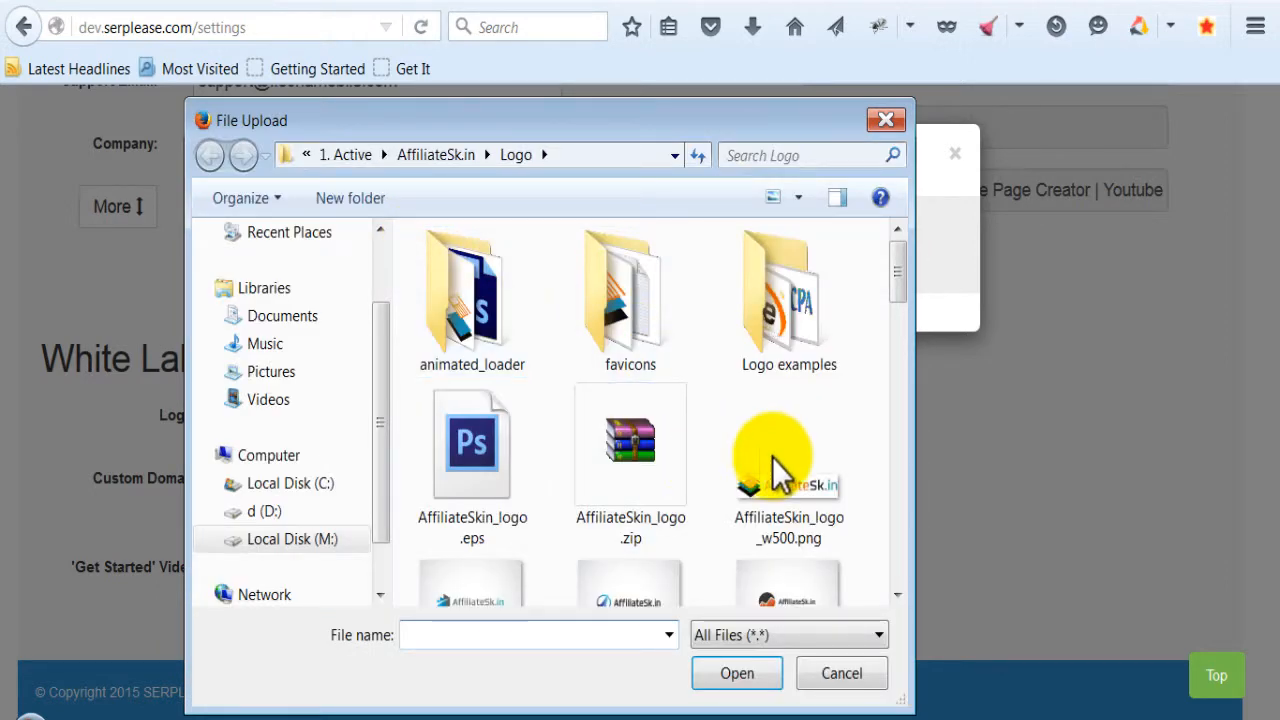
pyautogui.click(804, 485)
pyautogui.click(755, 683)
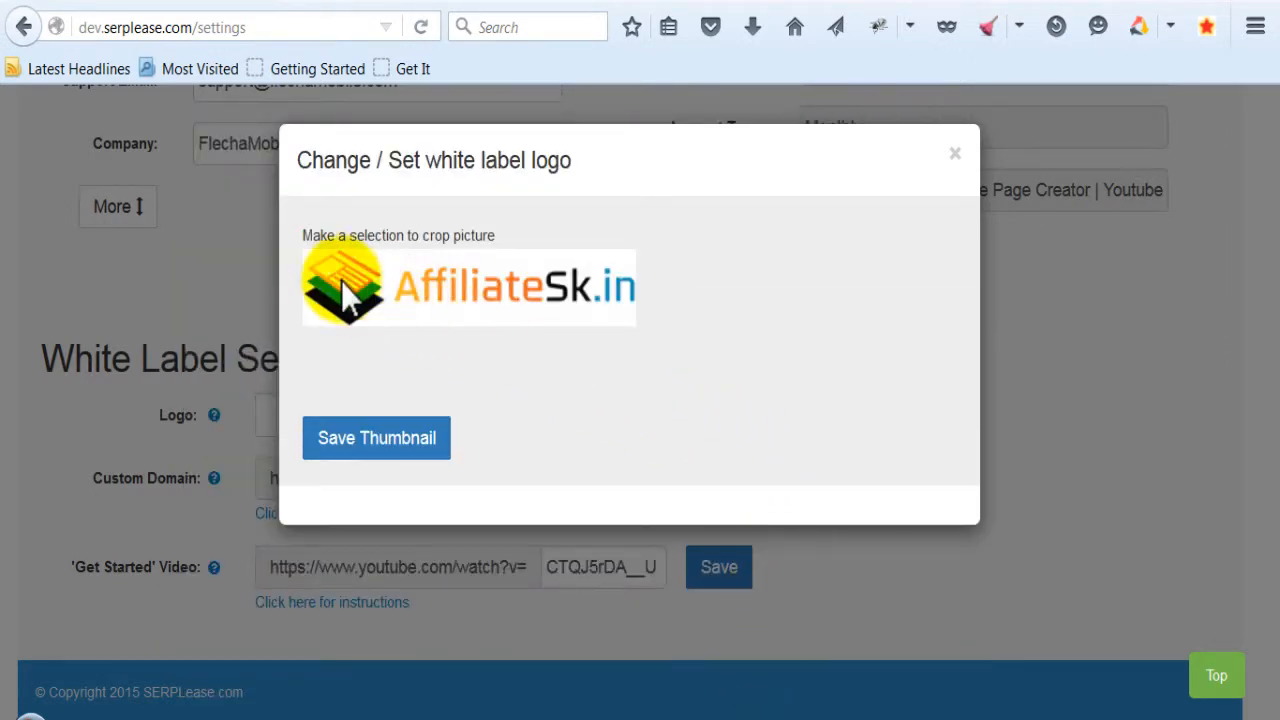
# - Crop the uploaded logo to a selection spanning nearly its full width and height, and save the thumbnail
pyautogui.moveTo(295, 253); pyautogui.dragTo(729, 357)
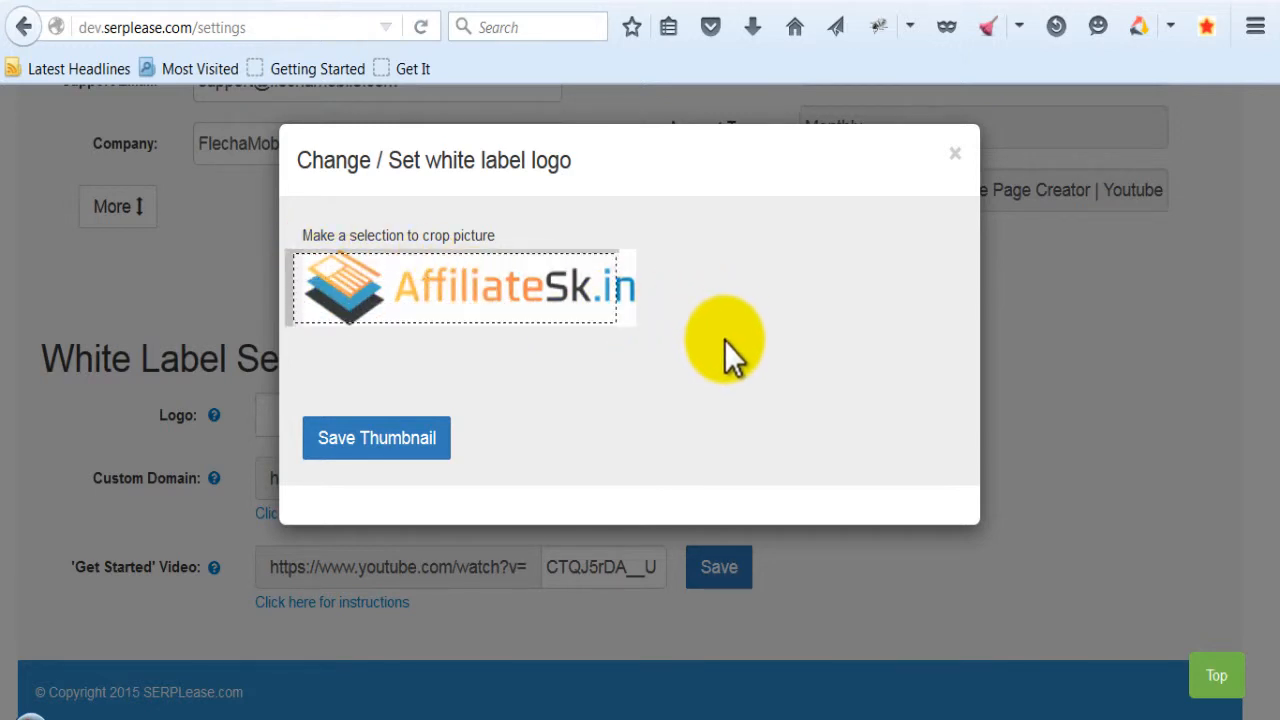
pyautogui.moveTo(609, 294); pyautogui.dragTo(610, 284)
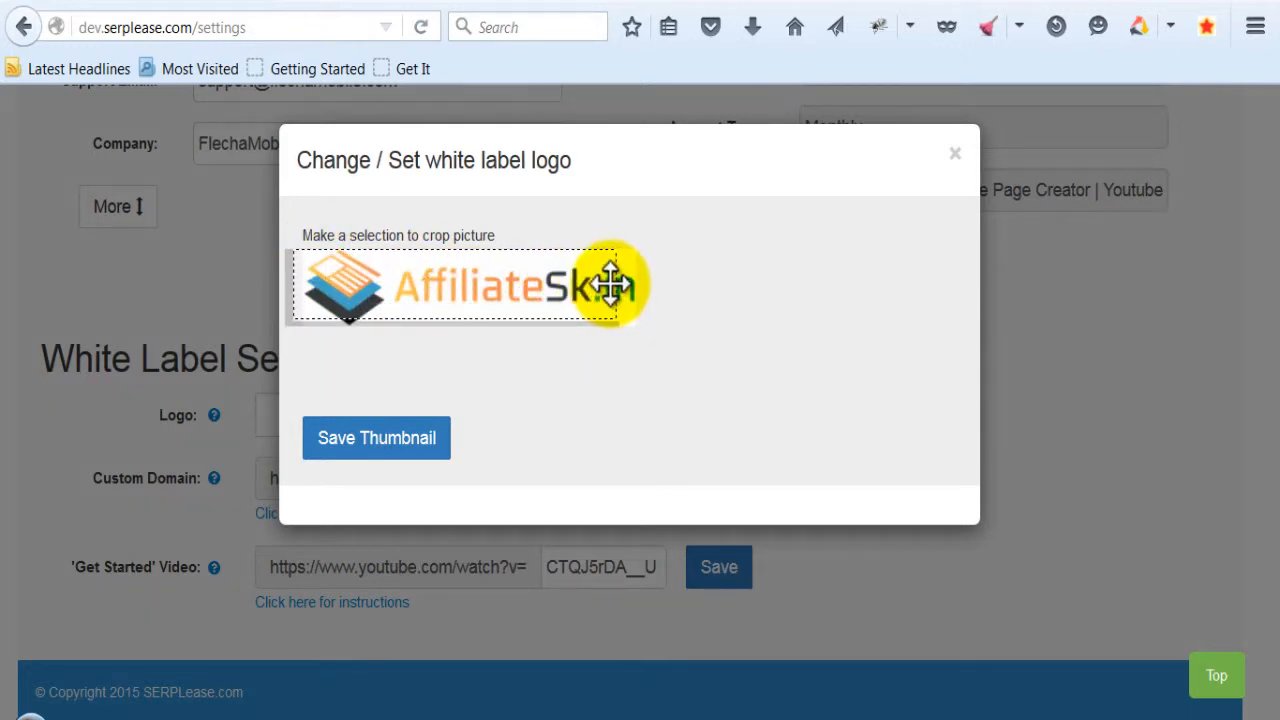
pyautogui.click(415, 447)
pyautogui.click(688, 268)
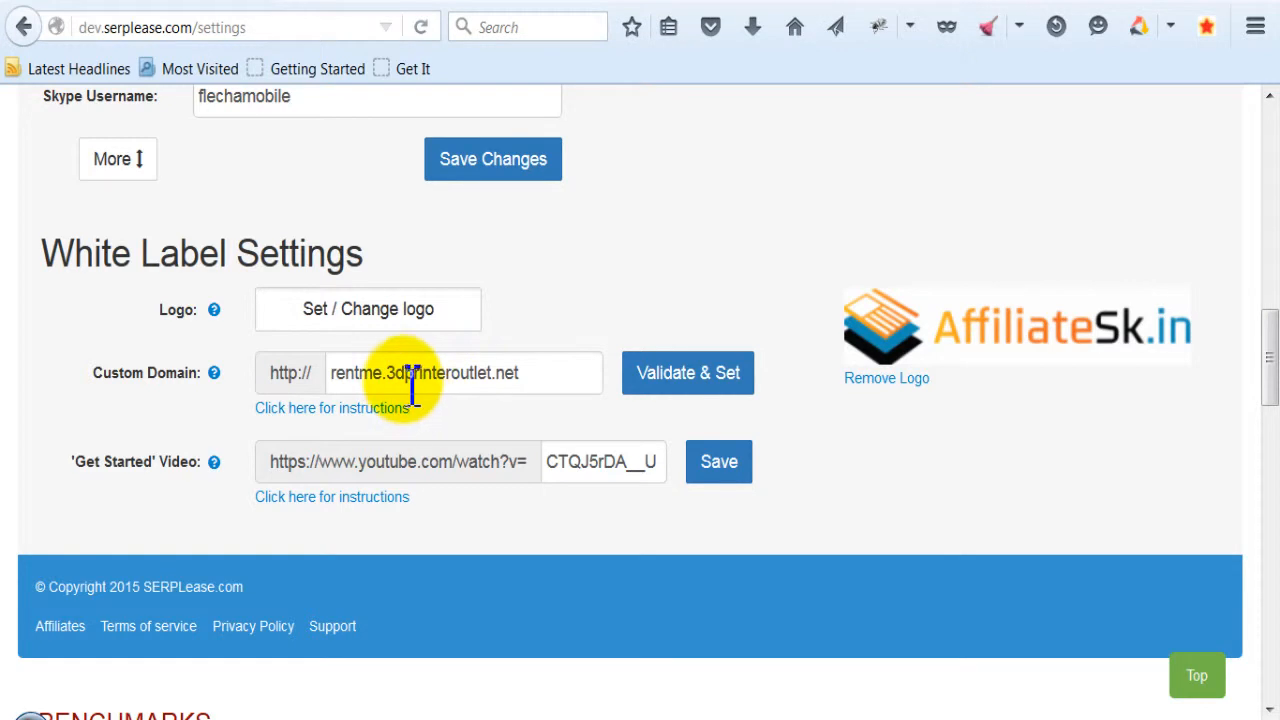
# - Highlight the main domain in the Custom Domain value, switch to the CloudFlare DNS page for 3dprinteroutlet.net and look over its records
pyautogui.moveTo(398, 372); pyautogui.dragTo(557, 371)
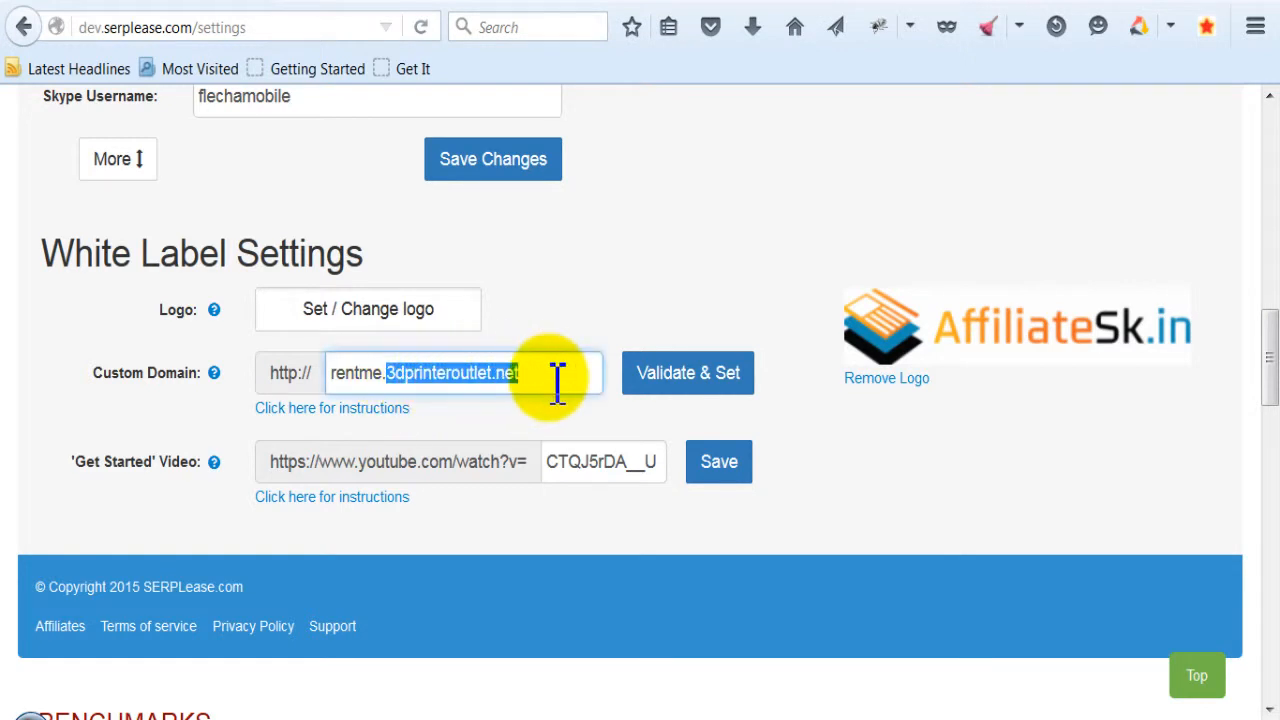
pyautogui.click(672, 271)
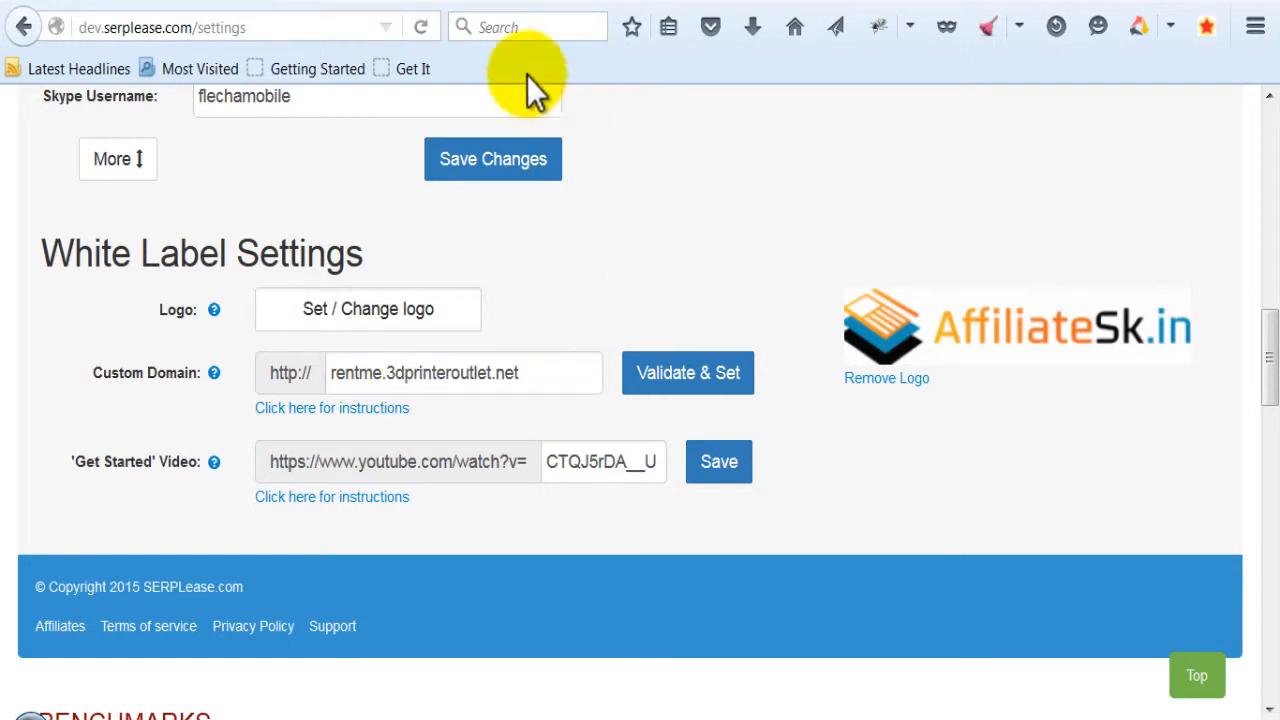
pyautogui.click(423, 6)
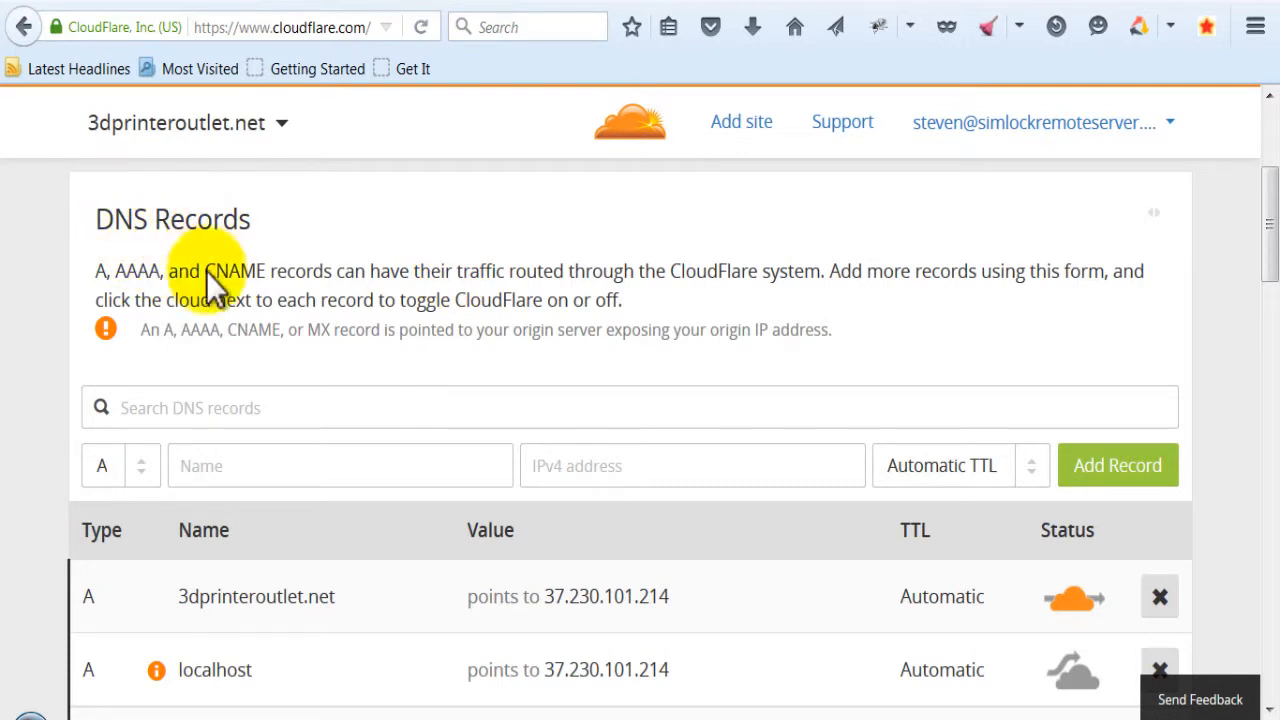
pyautogui.scroll(-3, 265, 320)
pyautogui.scroll(3, 265, 315)
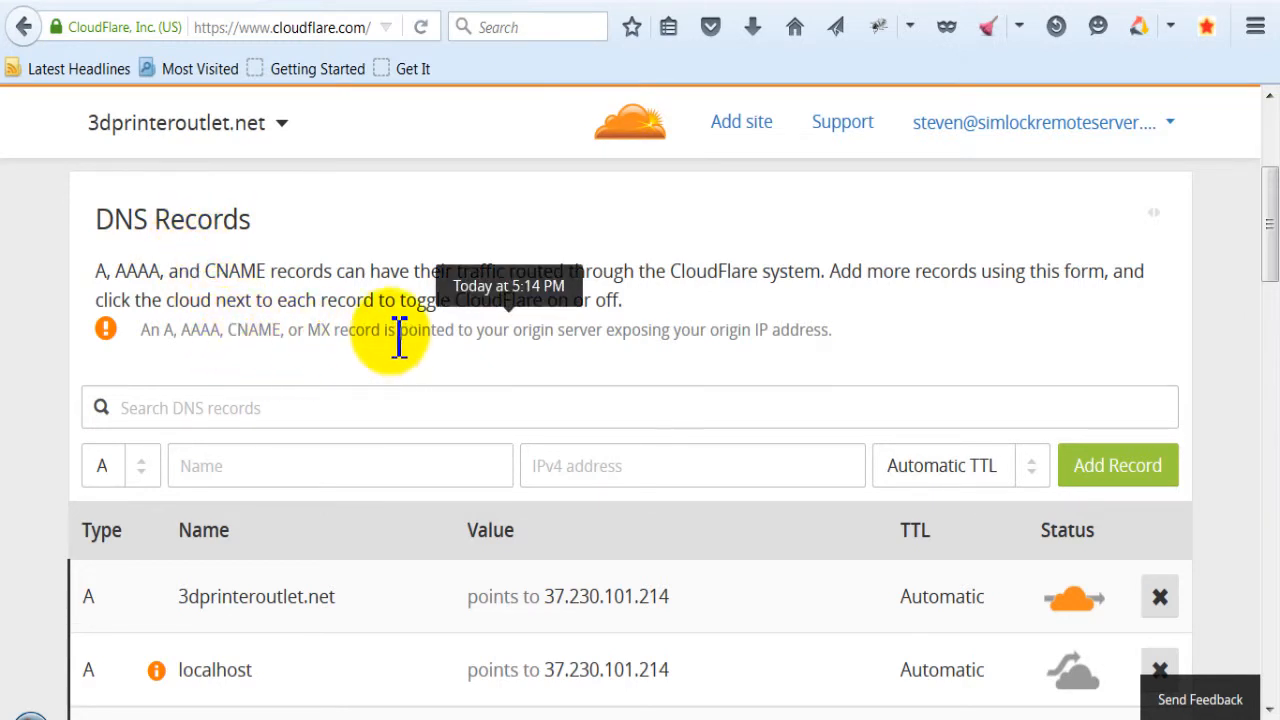
# - Fill in a new CNAME DNS record named rentme pointing to dev.serplease.com, with Automatic TTL
pyautogui.click(145, 468)
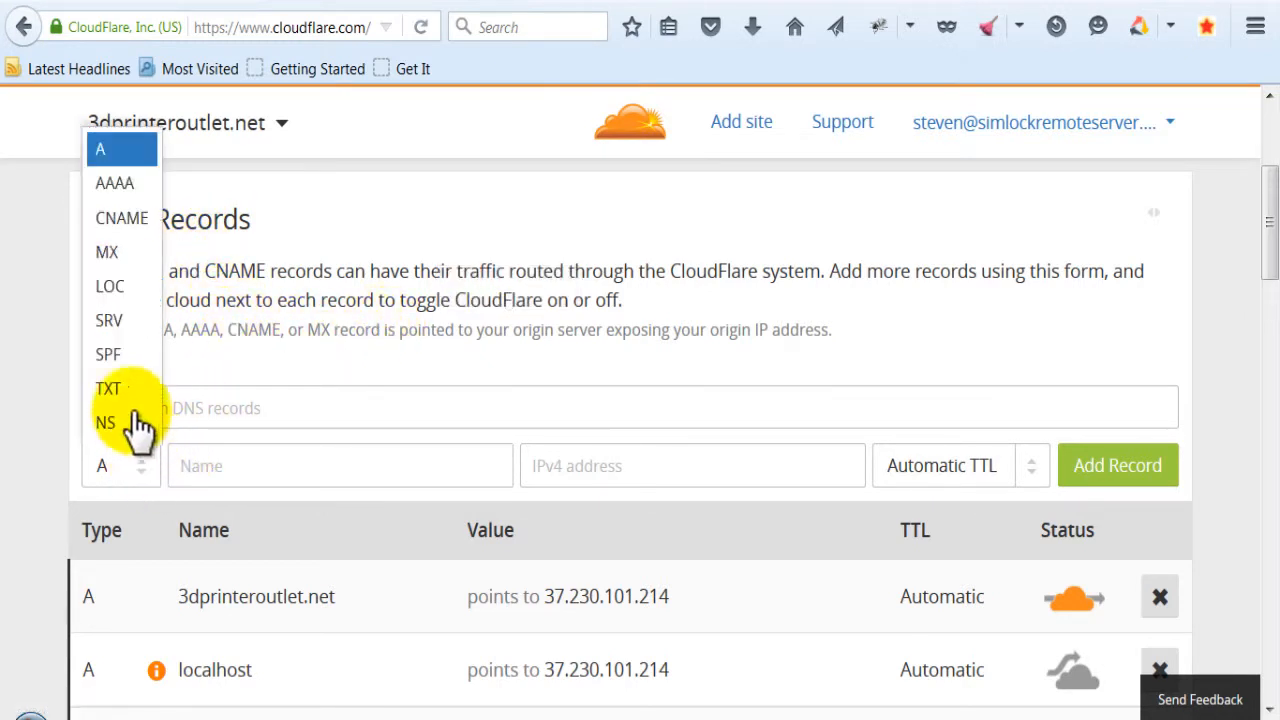
pyautogui.click(128, 222)
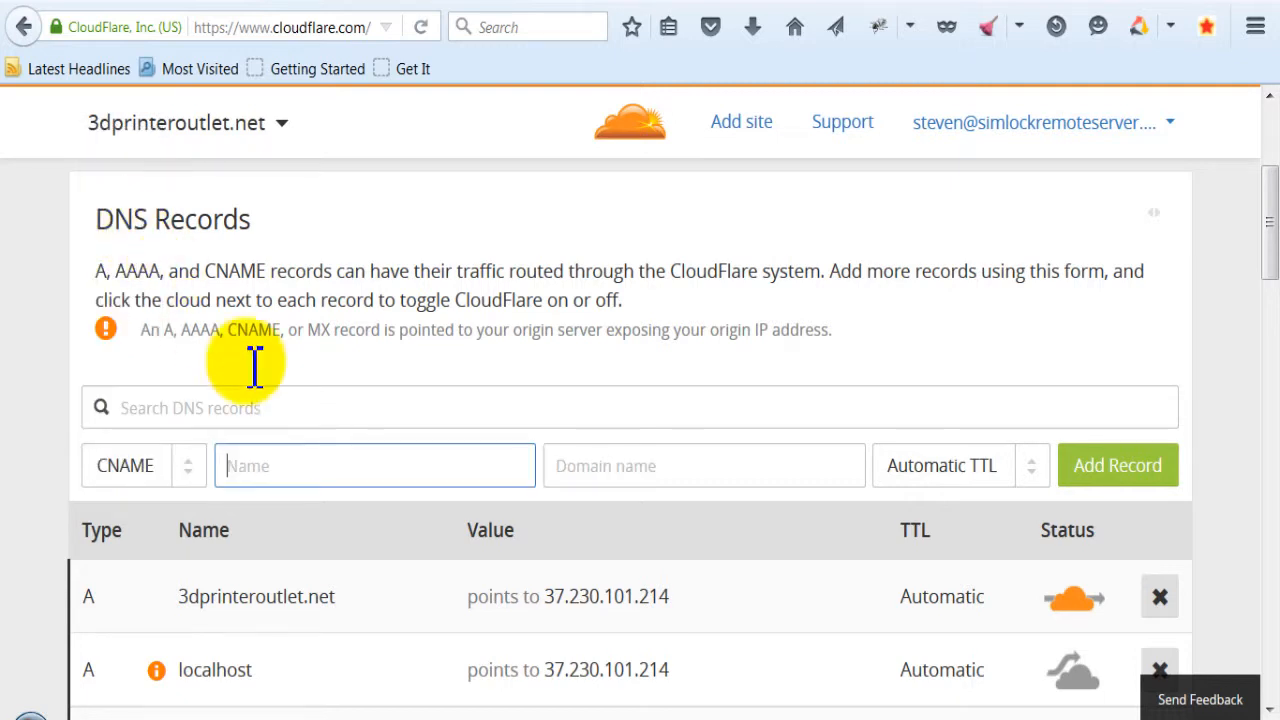
pyautogui.click(277, 468)
pyautogui.write('rentme')
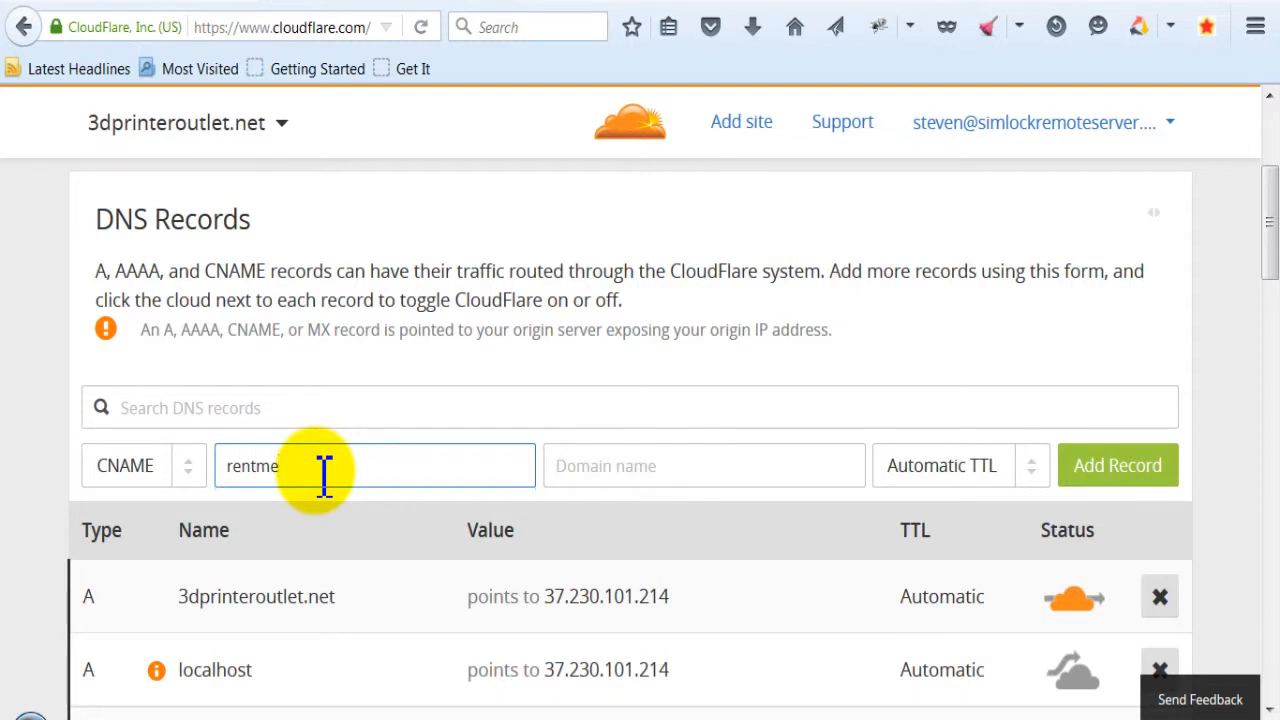
pyautogui.press('Tab')
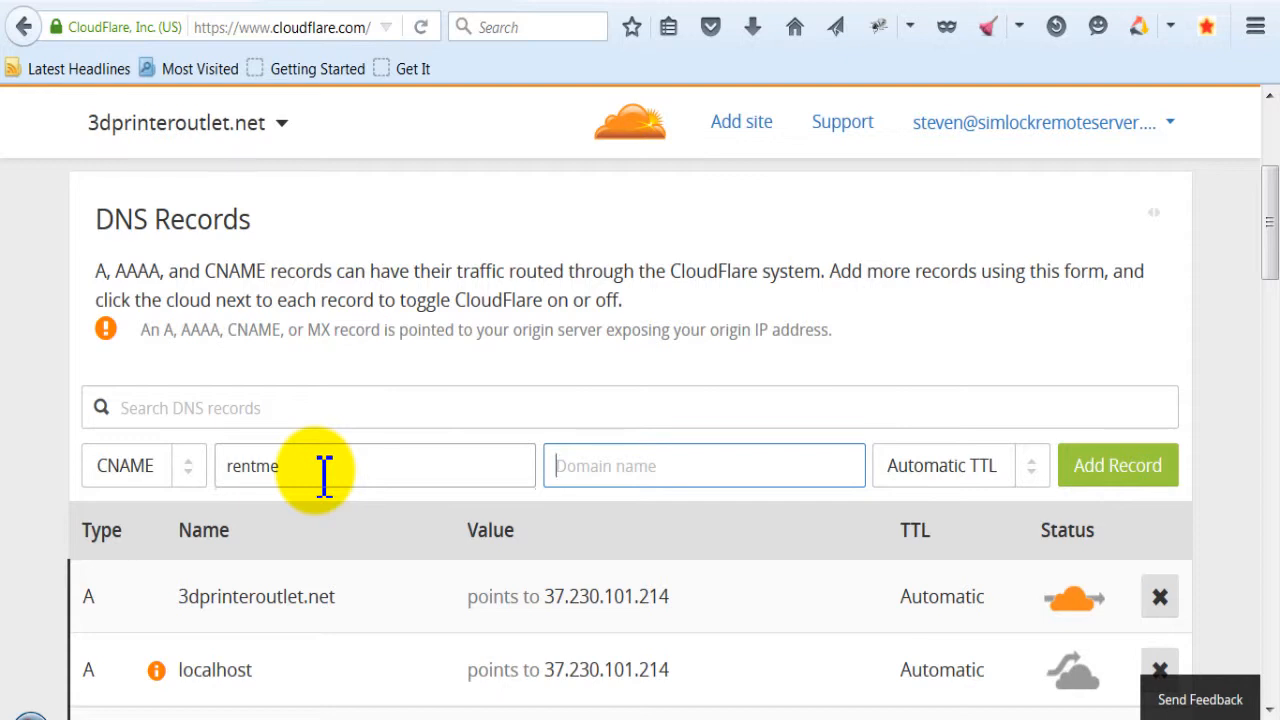
pyautogui.write('dev.serplease.com')
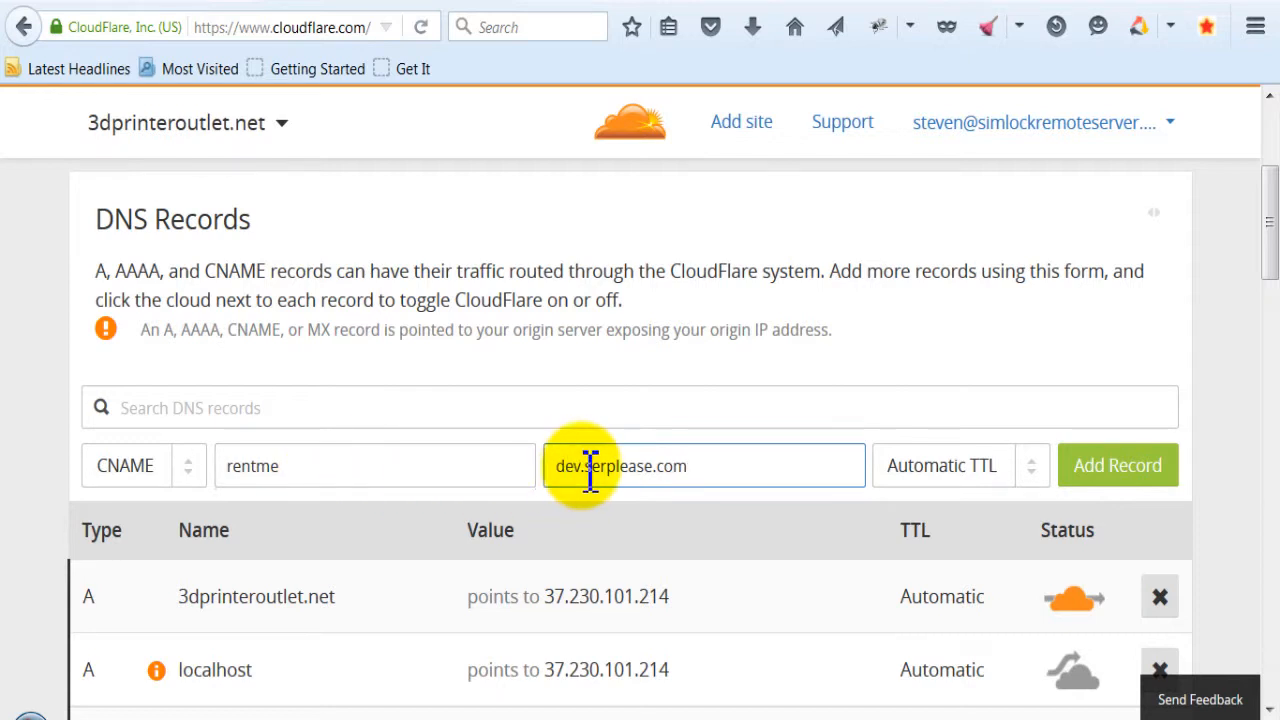
pyautogui.moveTo(557, 472)
pyautogui.mouseDown()
pyautogui.moveTo(588, 473)
pyautogui.moveTo(563, 476)
pyautogui.mouseUp()
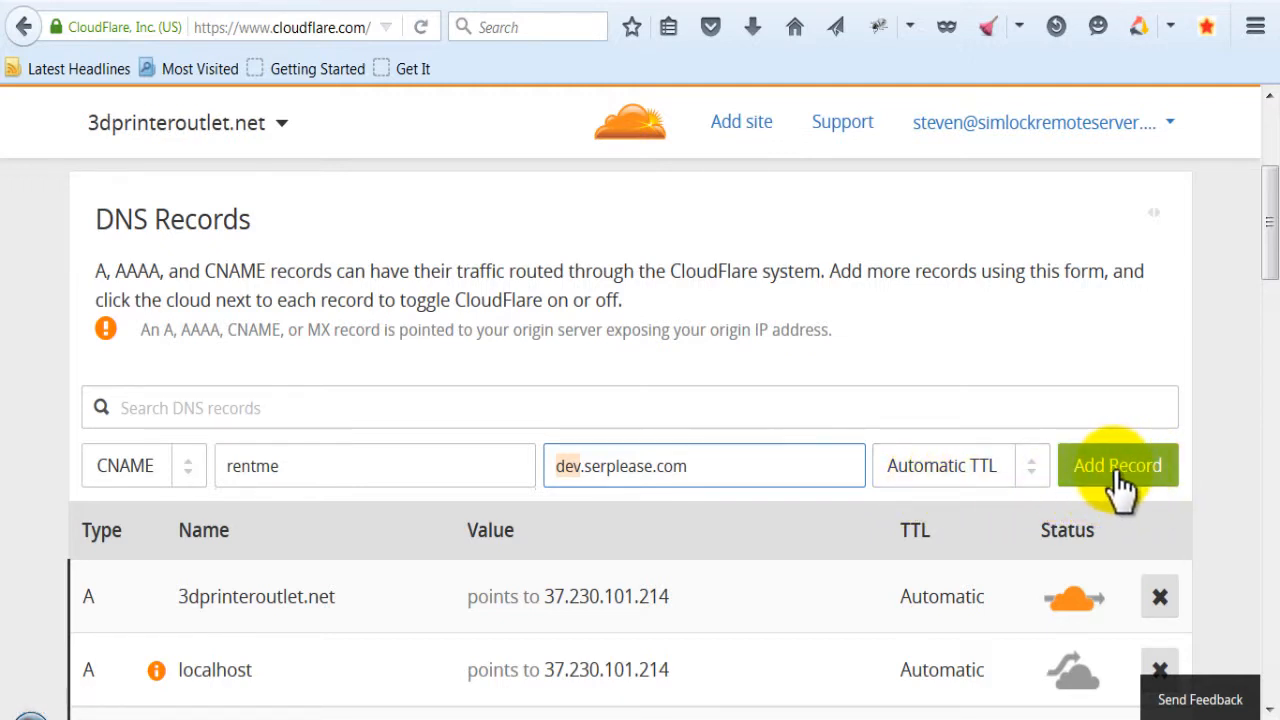
pyautogui.click(1031, 465)
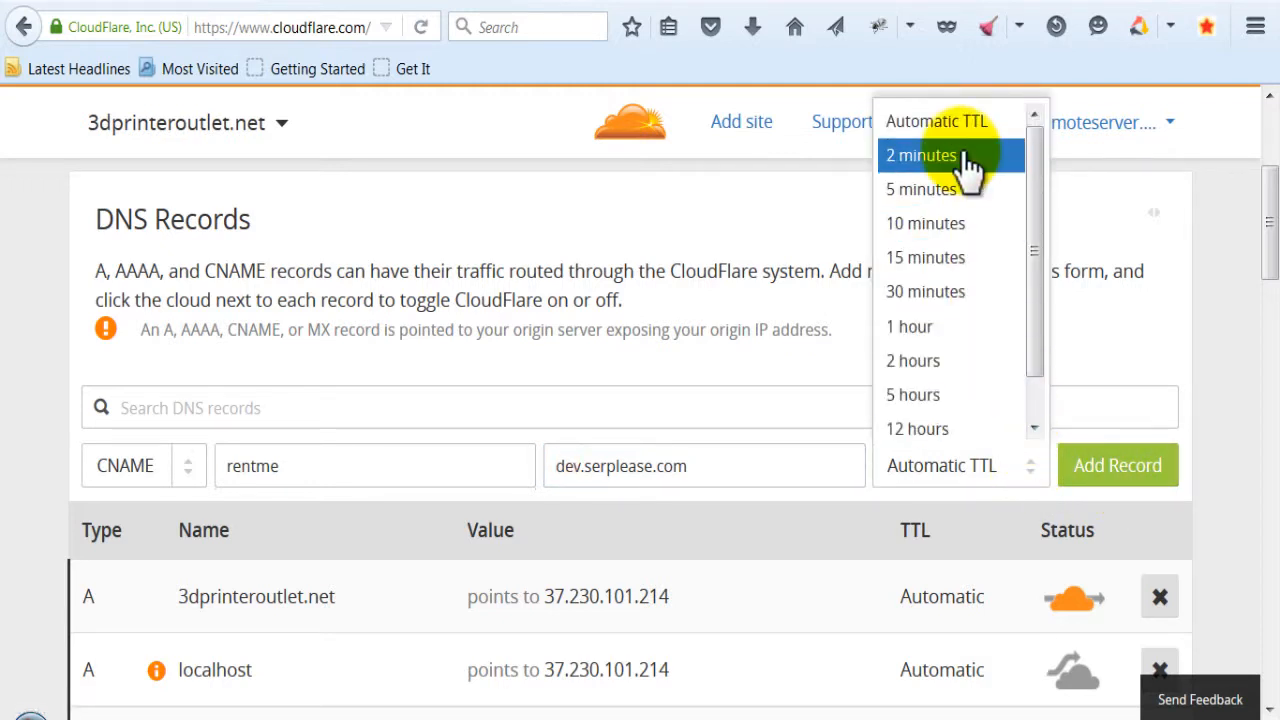
pyautogui.click(1236, 426)
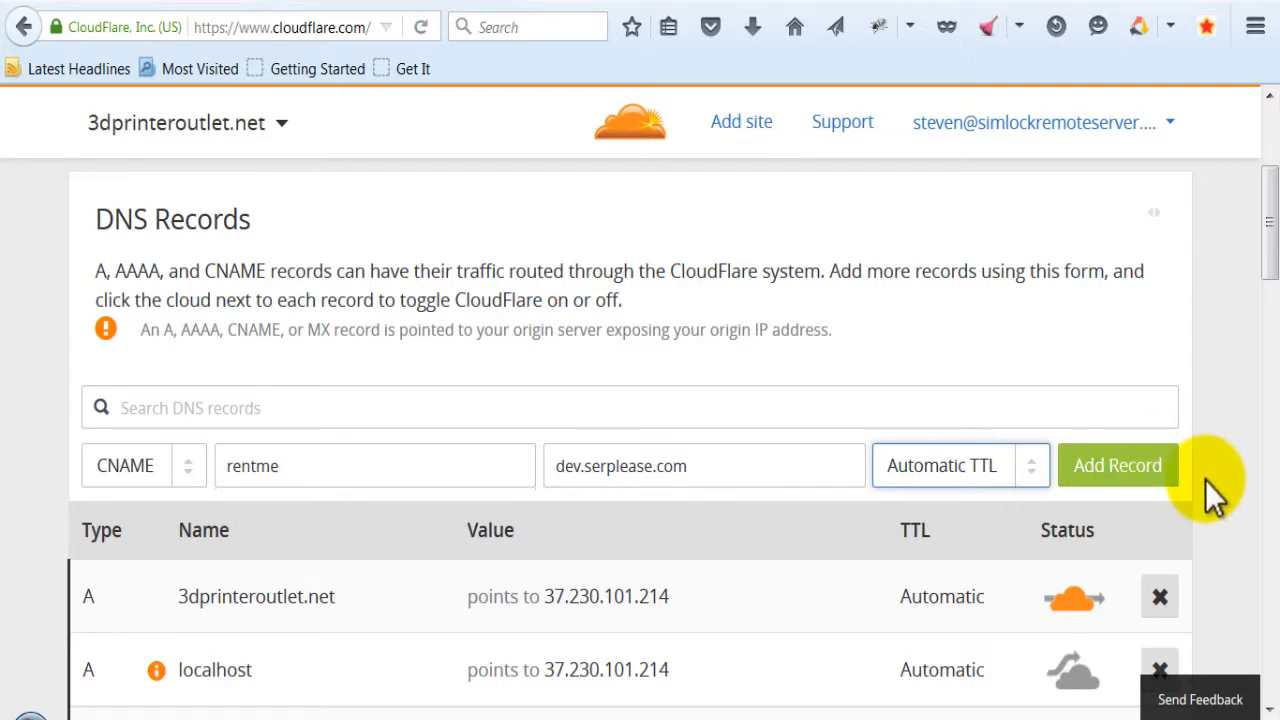
# - Examine the existing rentme CNAME entry in the DNS records list and switch back to the SERPLease settings page
pyautogui.scroll(-10, 1205, 480)
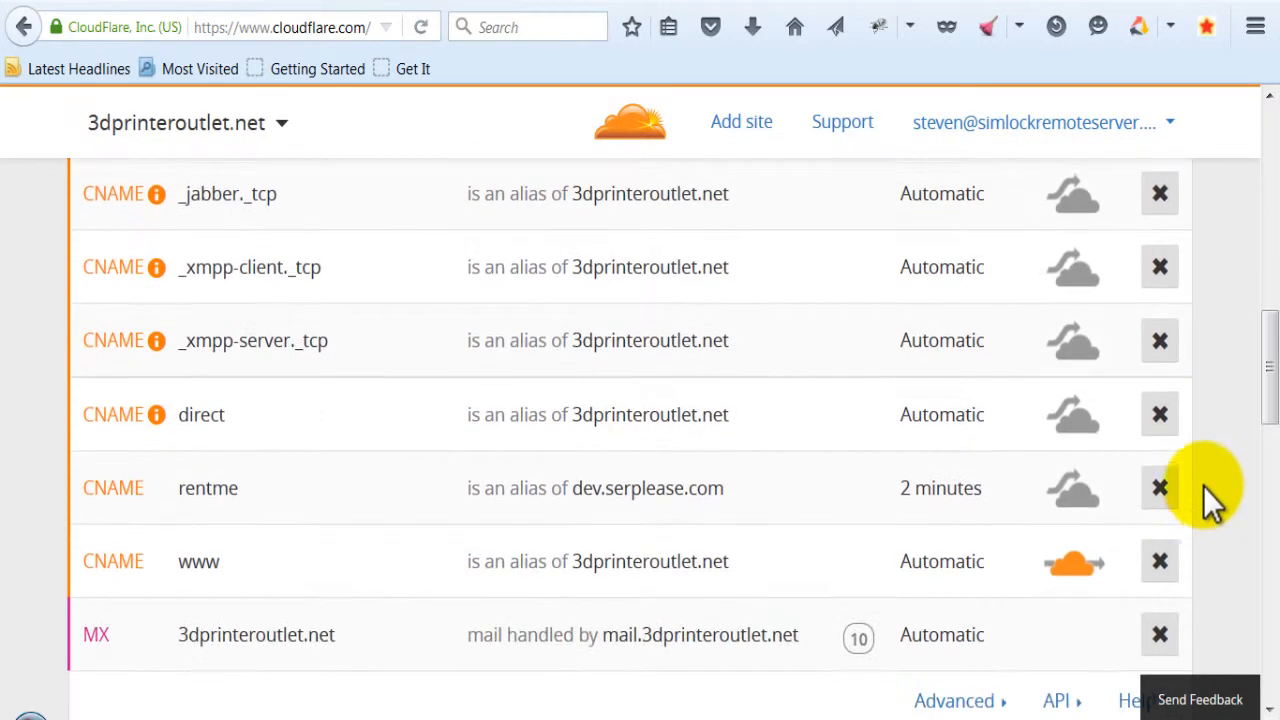
pyautogui.scroll(-2, 1203, 486)
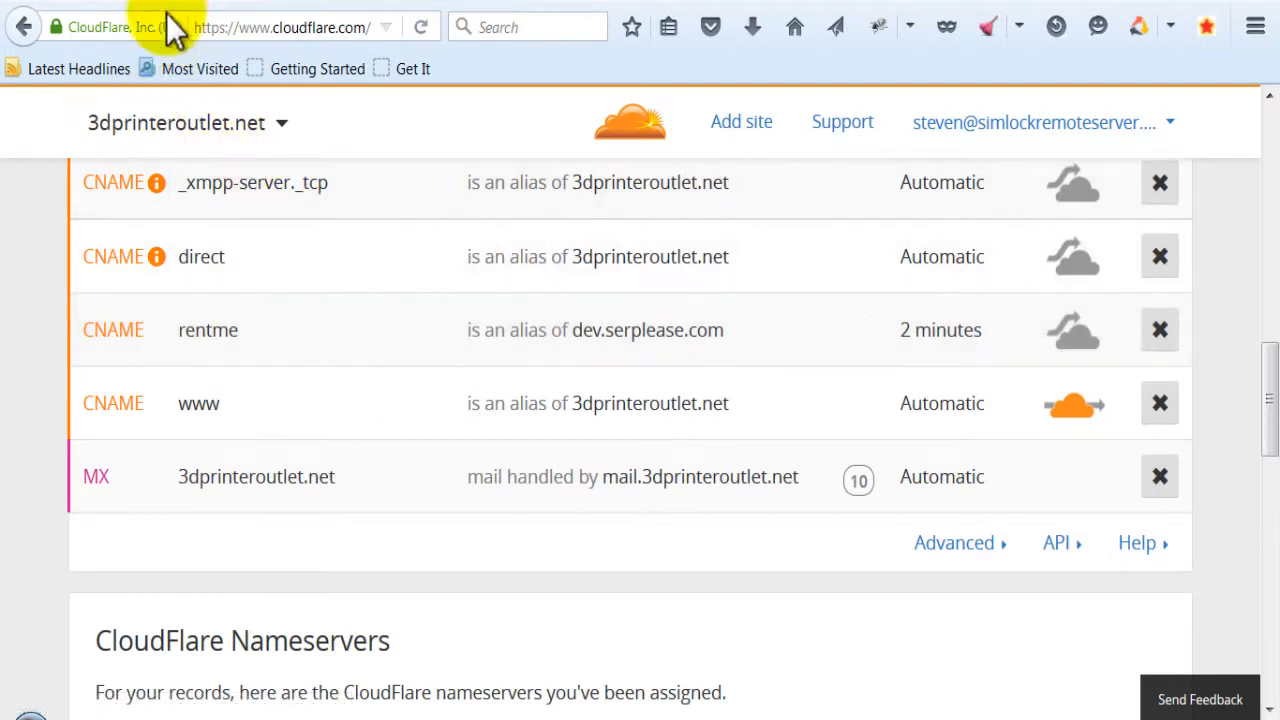
pyautogui.click(206, 1)
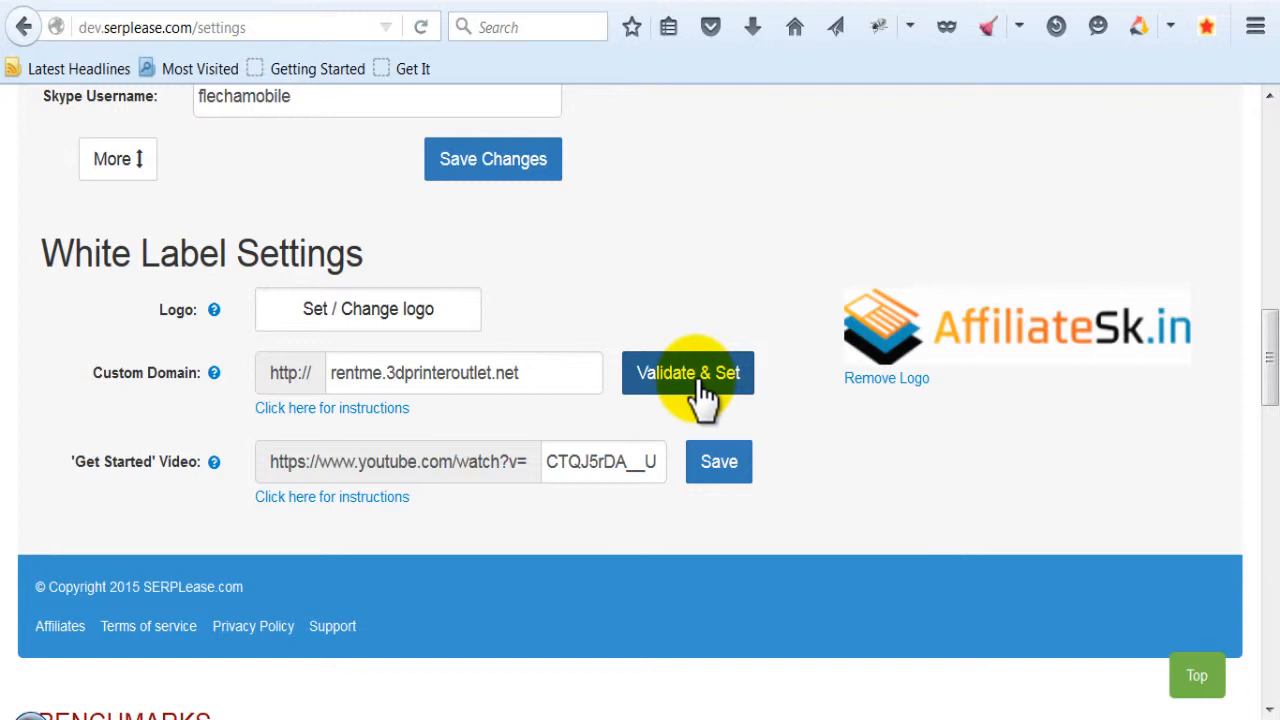
# - Copy the Custom Domain value rentme.3dprinteroutlet.net and open that address in place of the CloudFlare page
pyautogui.moveTo(551, 372); pyautogui.dragTo(329, 378)
pyautogui.hotkey('ctrl', 'c')
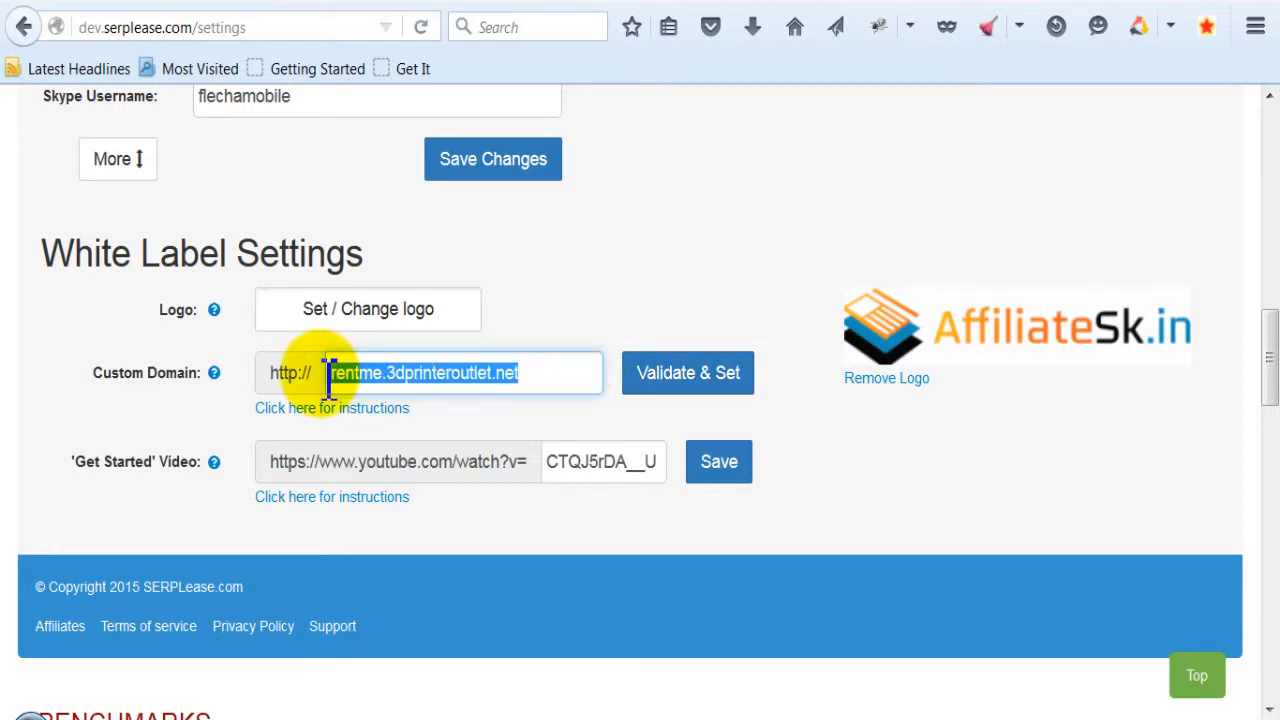
pyautogui.click(365, 2)
pyautogui.click(297, 30)
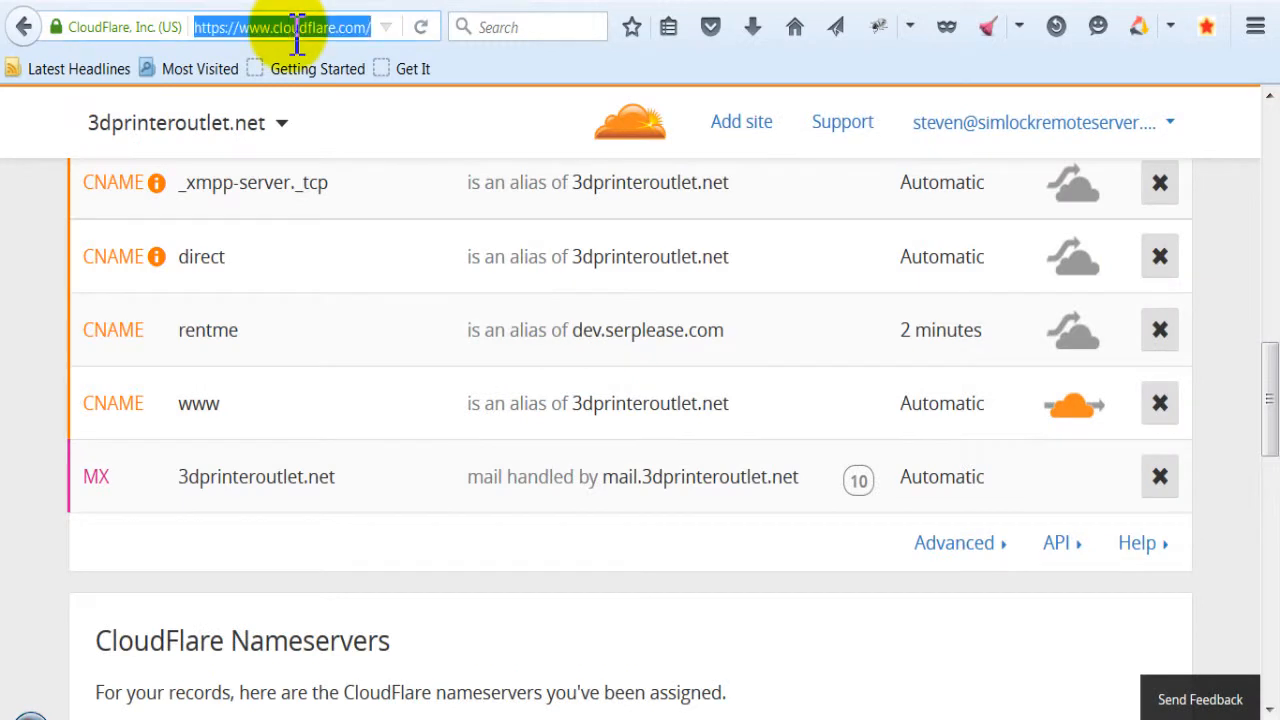
pyautogui.hotkey('ctrl', 'v')
pyautogui.press('Return')
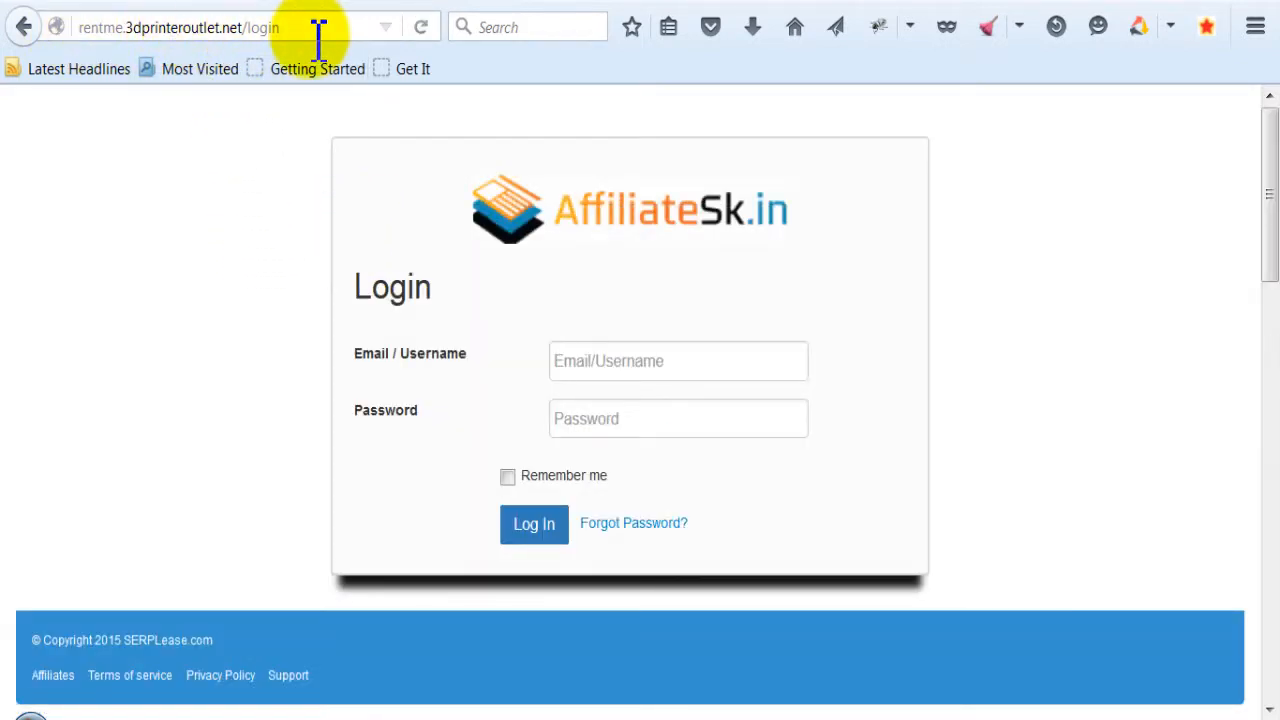
# - Return to the SERPLease settings page, highlight the YouTube ID of the 'Get Started' Video and review the White Label Settings
pyautogui.click(202, 1)
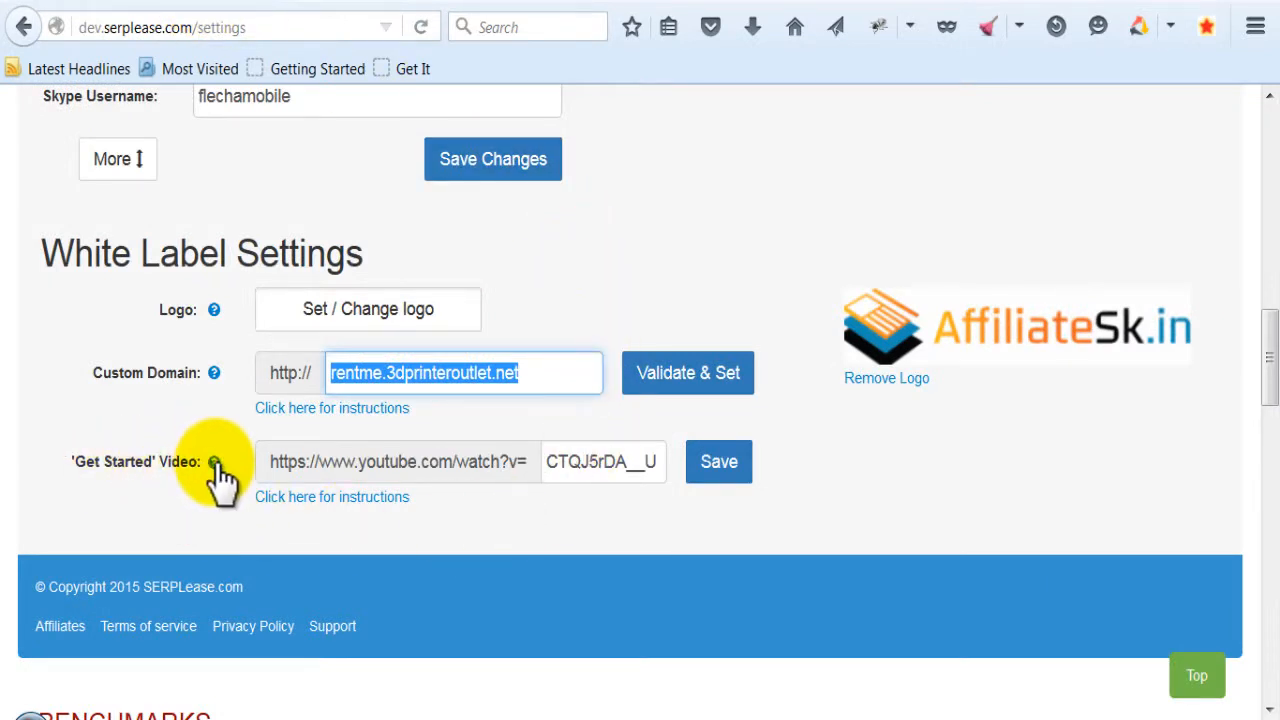
pyautogui.click(590, 512)
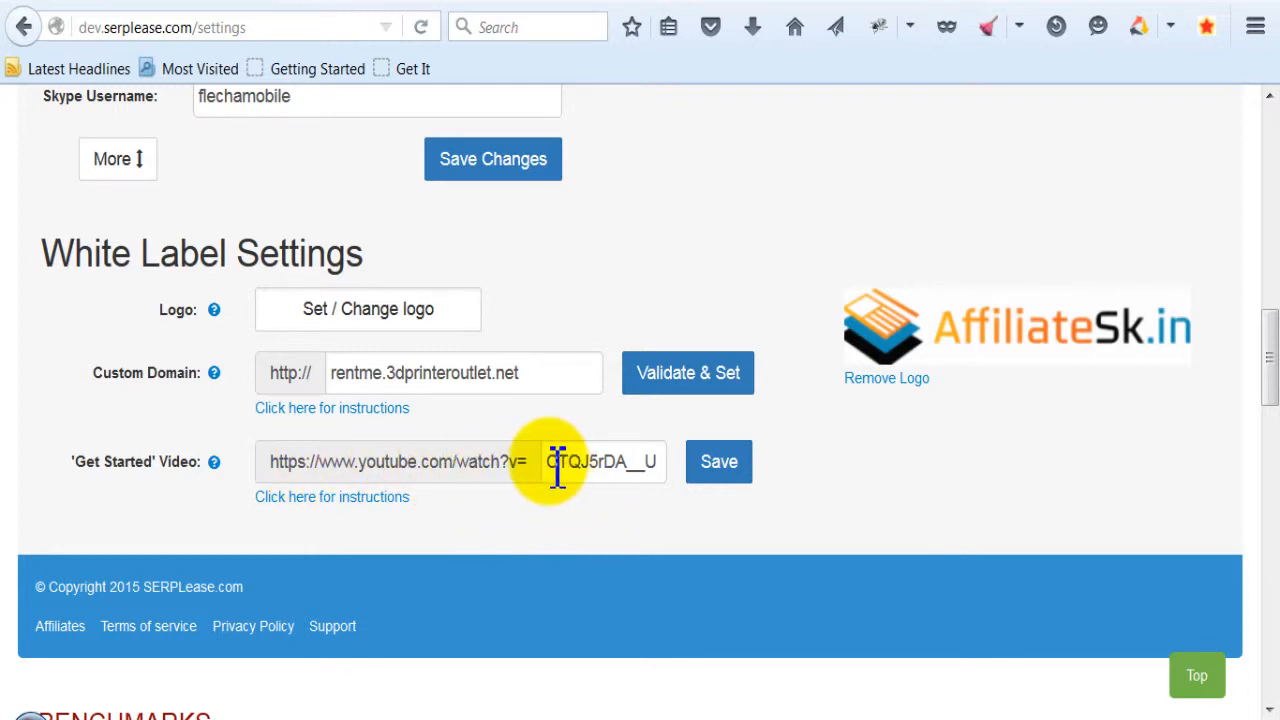
pyautogui.moveTo(557, 470); pyautogui.dragTo(677, 466)
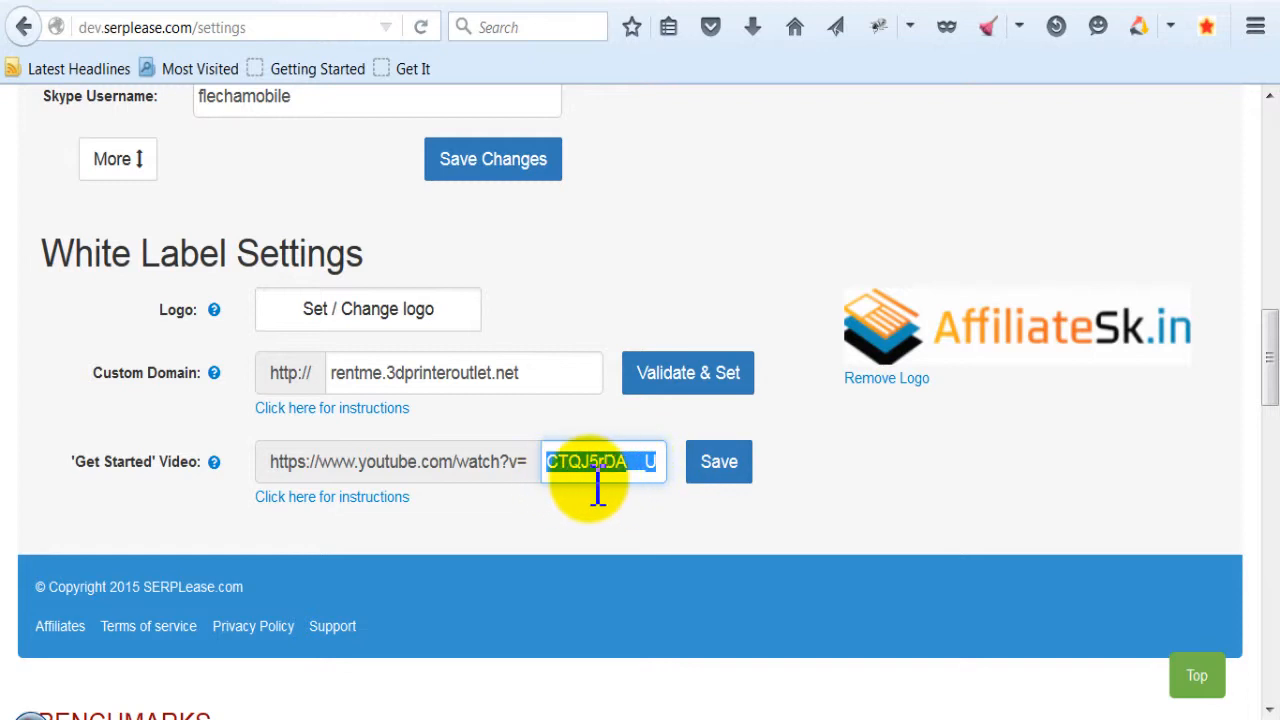
pyautogui.click(689, 511)
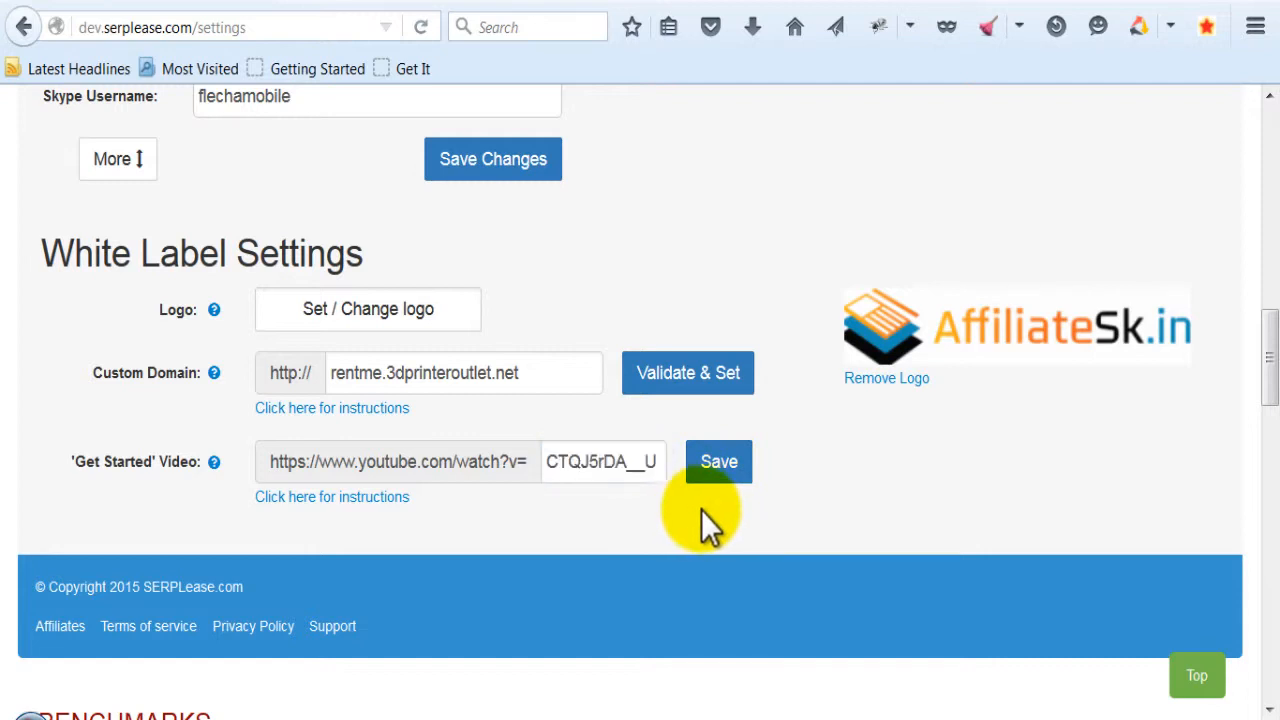
pyautogui.scroll(3, 745, 515)
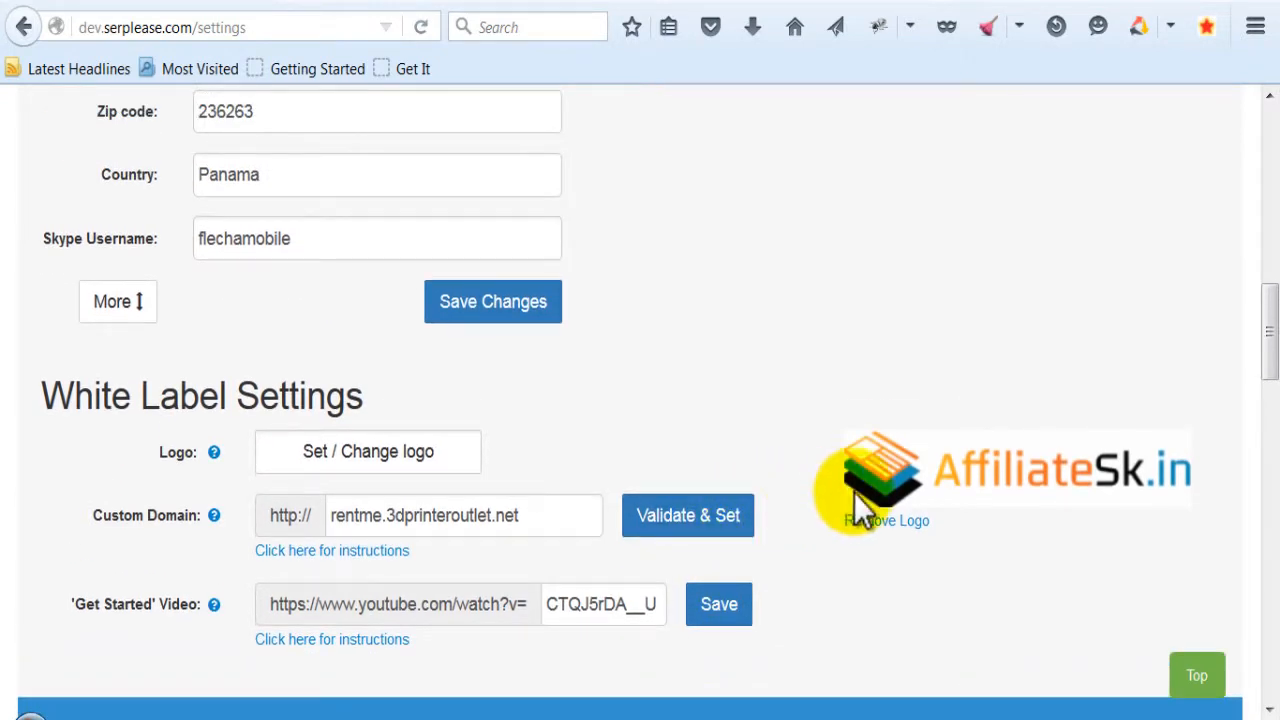